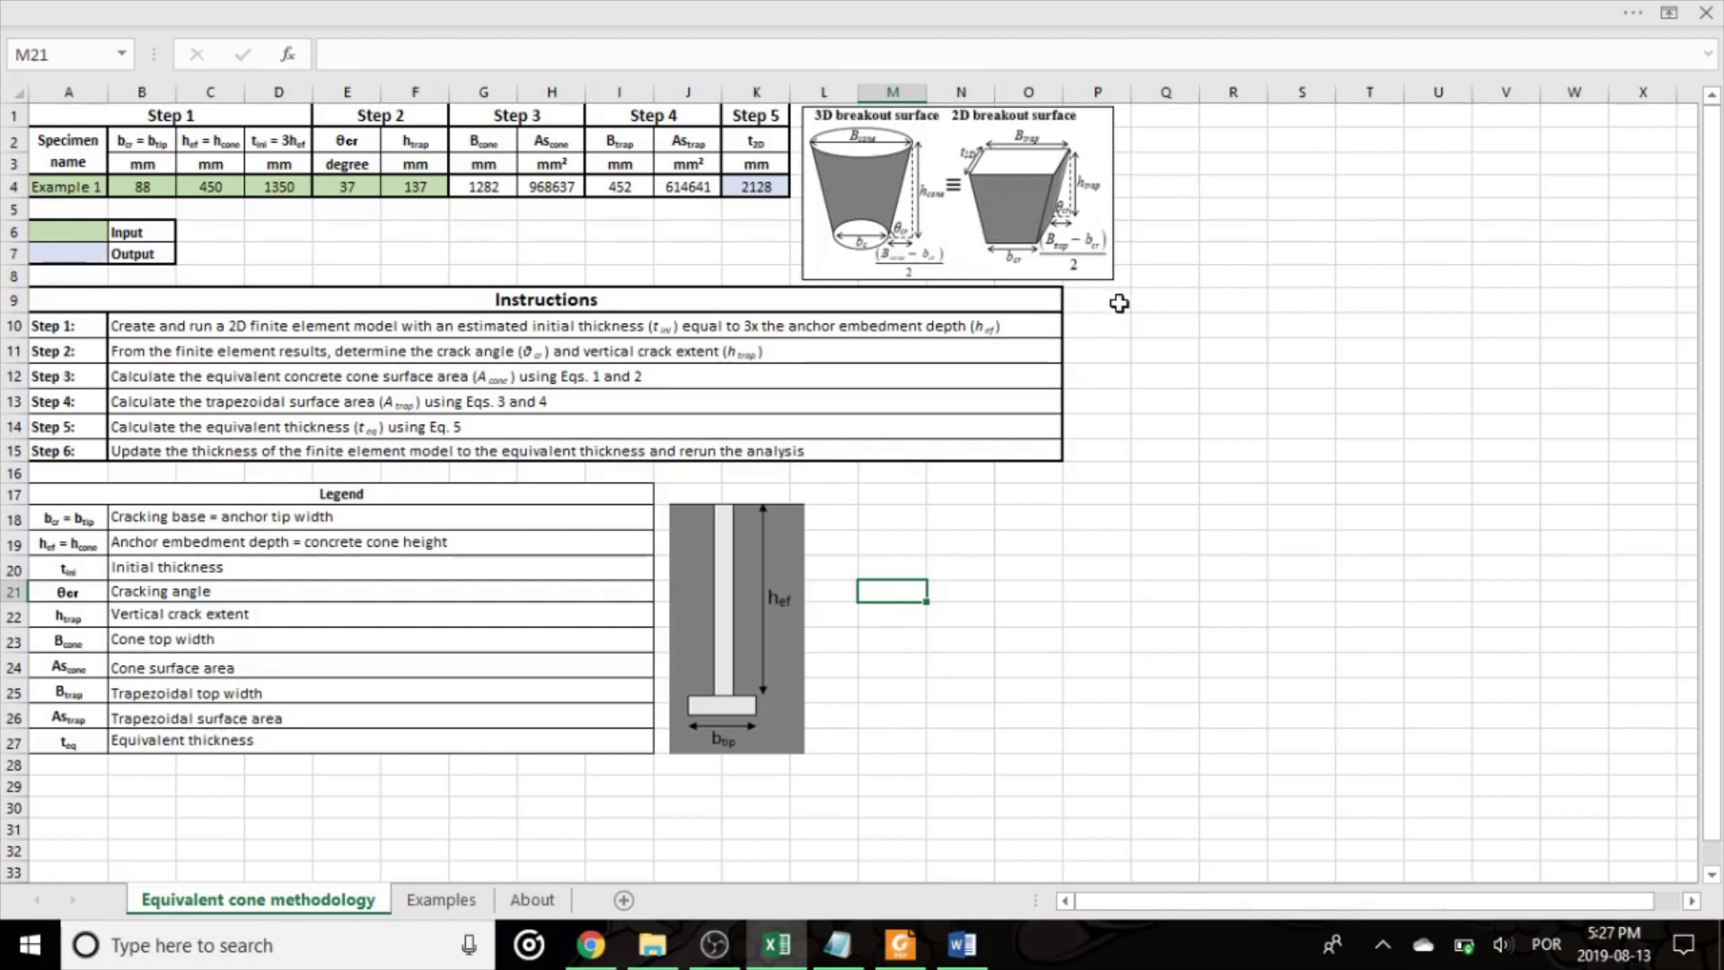
Jump via bookmarks to the thesis's Chapter 5 Equivalent Cone Approach, page 63, showing Figure 5-2
left_click(900, 944)
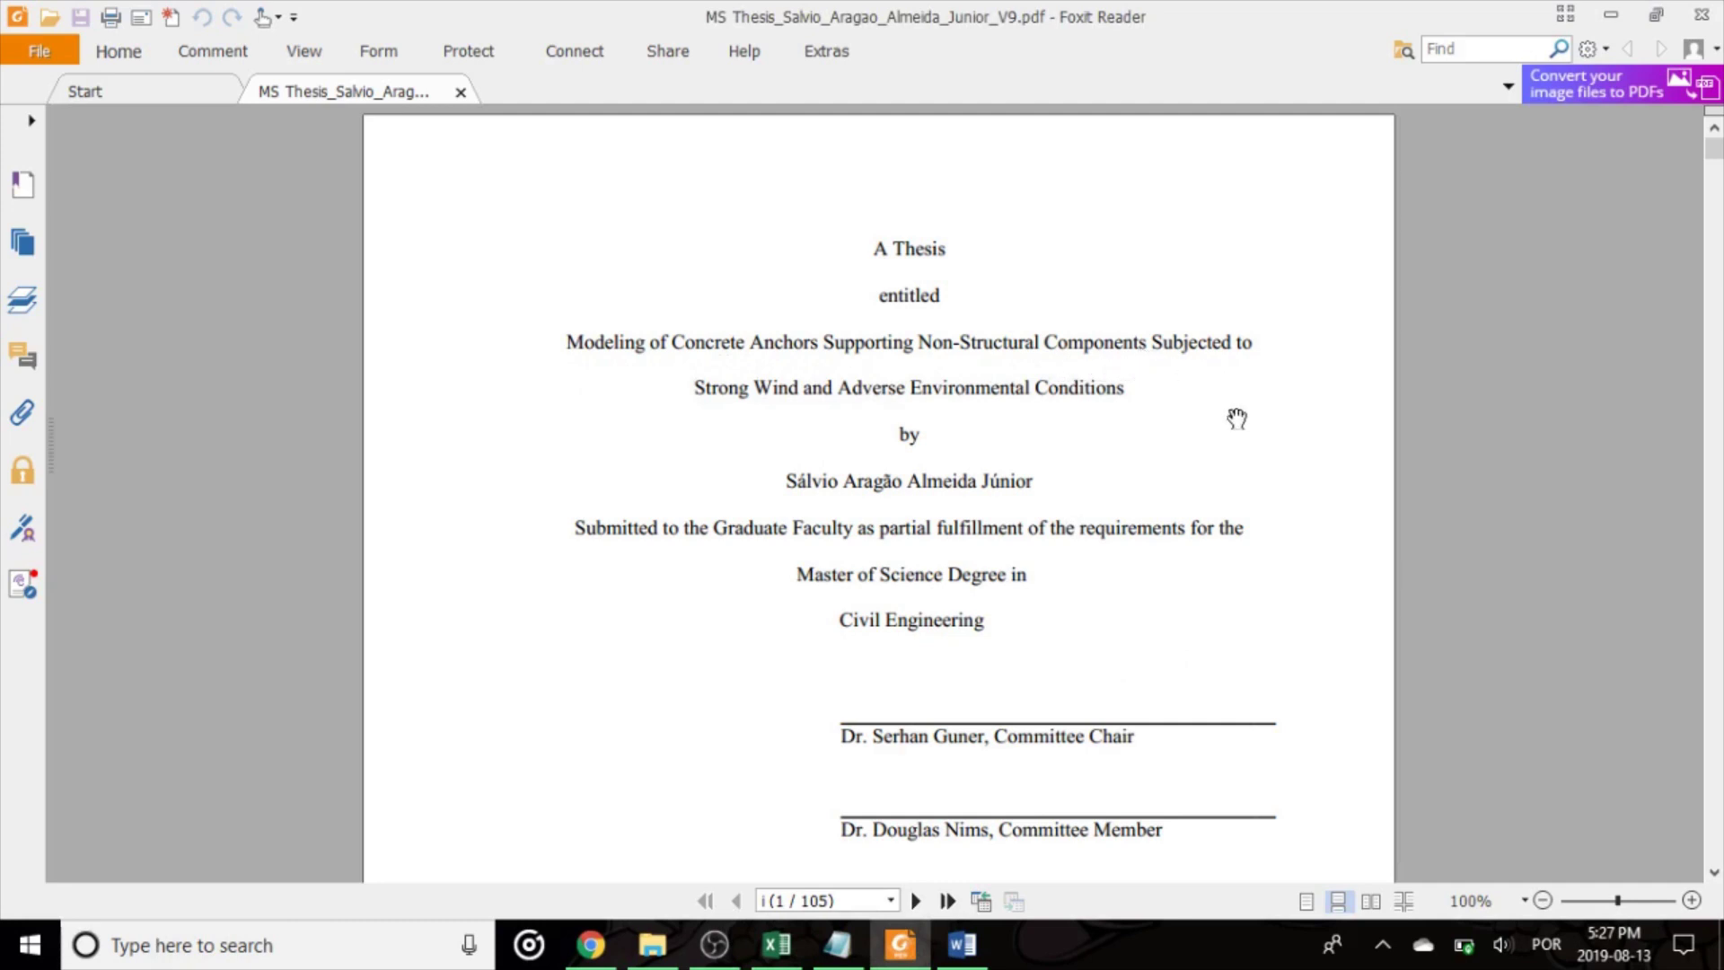
left_click(31, 120)
scroll(198, 673, "down", 5)
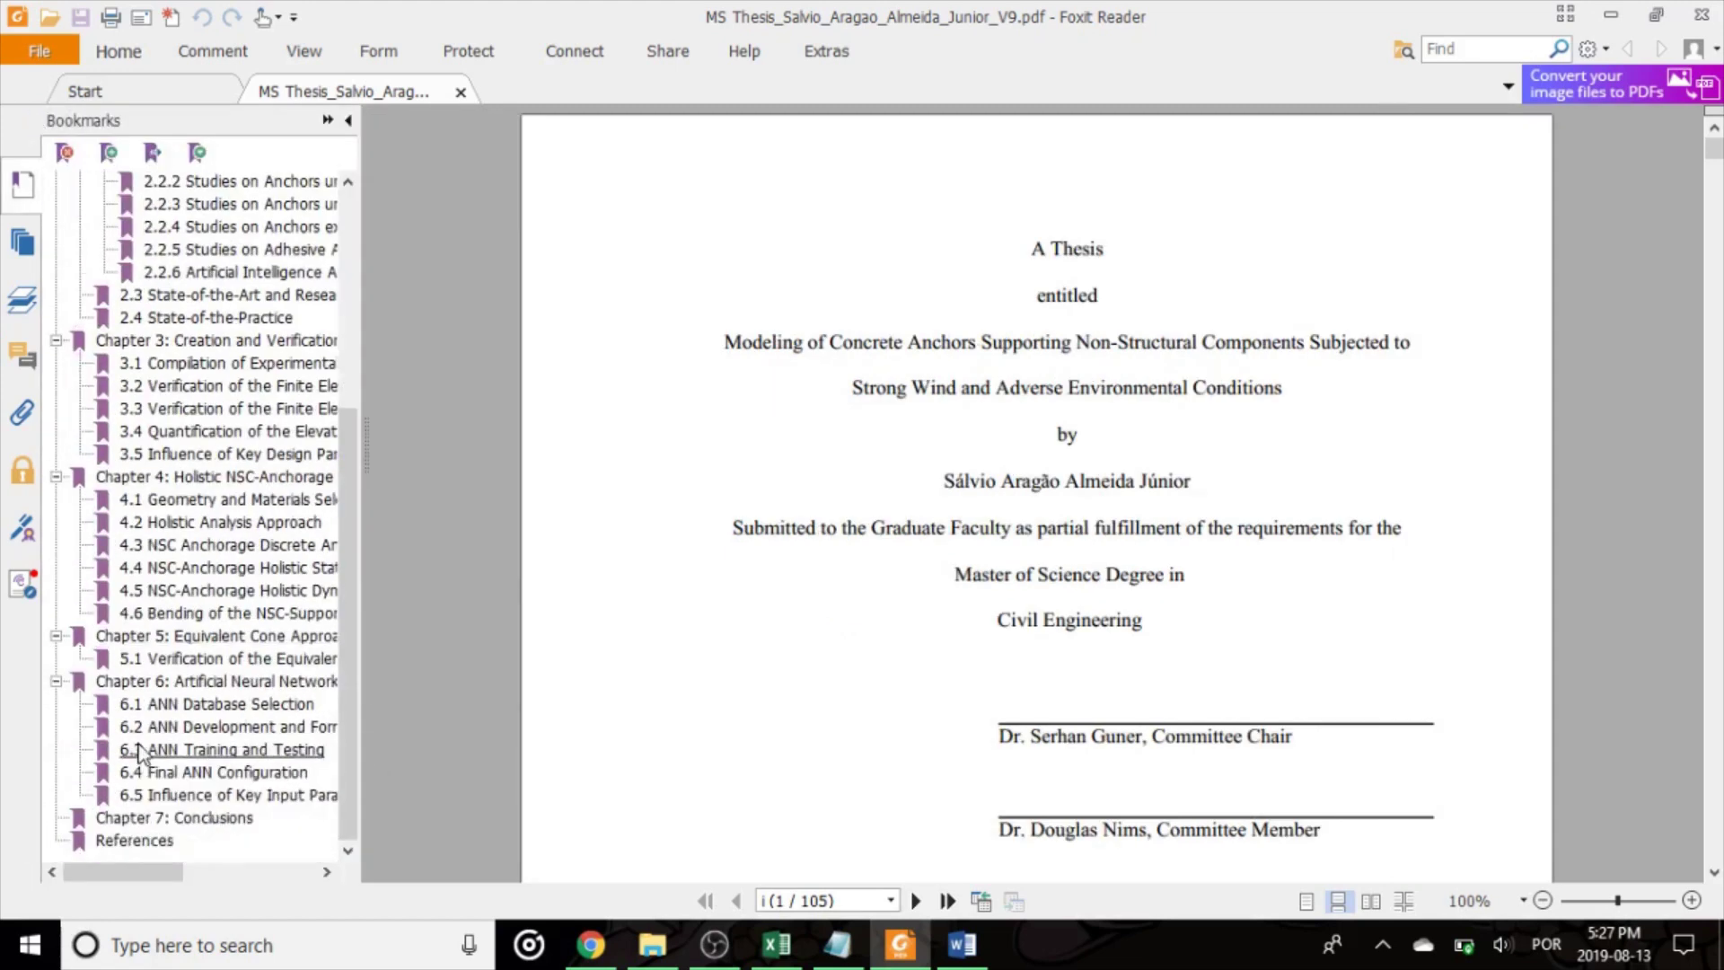
left_click(180, 635)
left_click(347, 120)
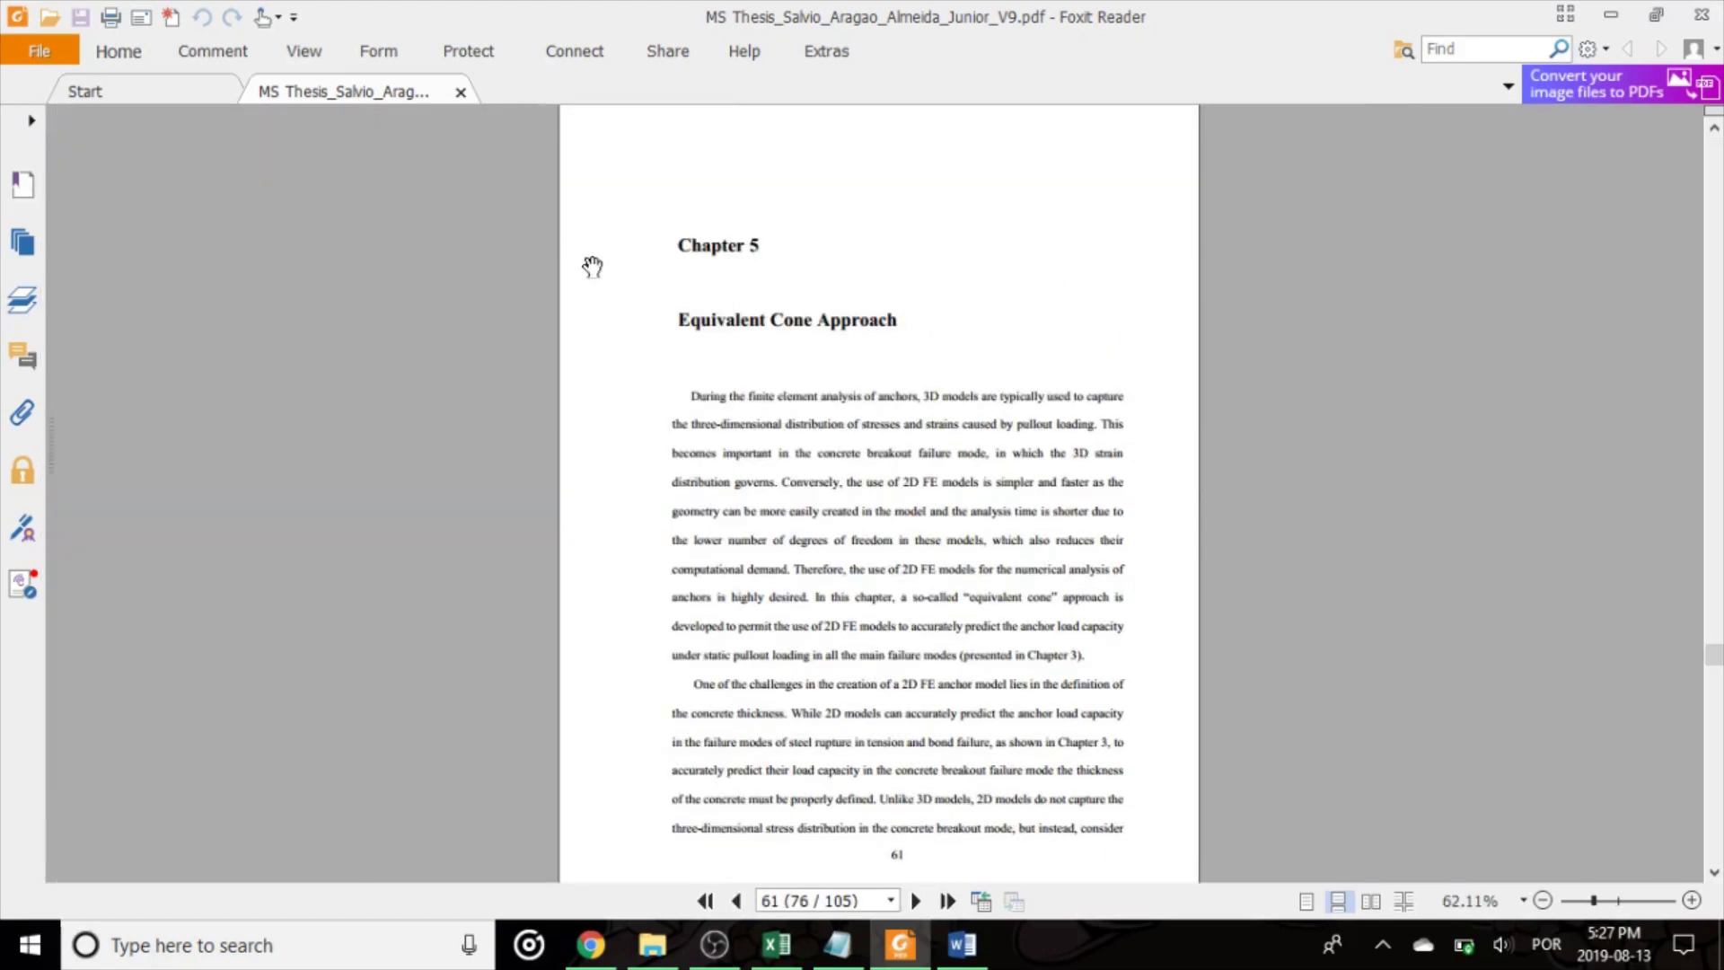
scroll(683, 273, "up", 1)
scroll(816, 331, "down", 10)
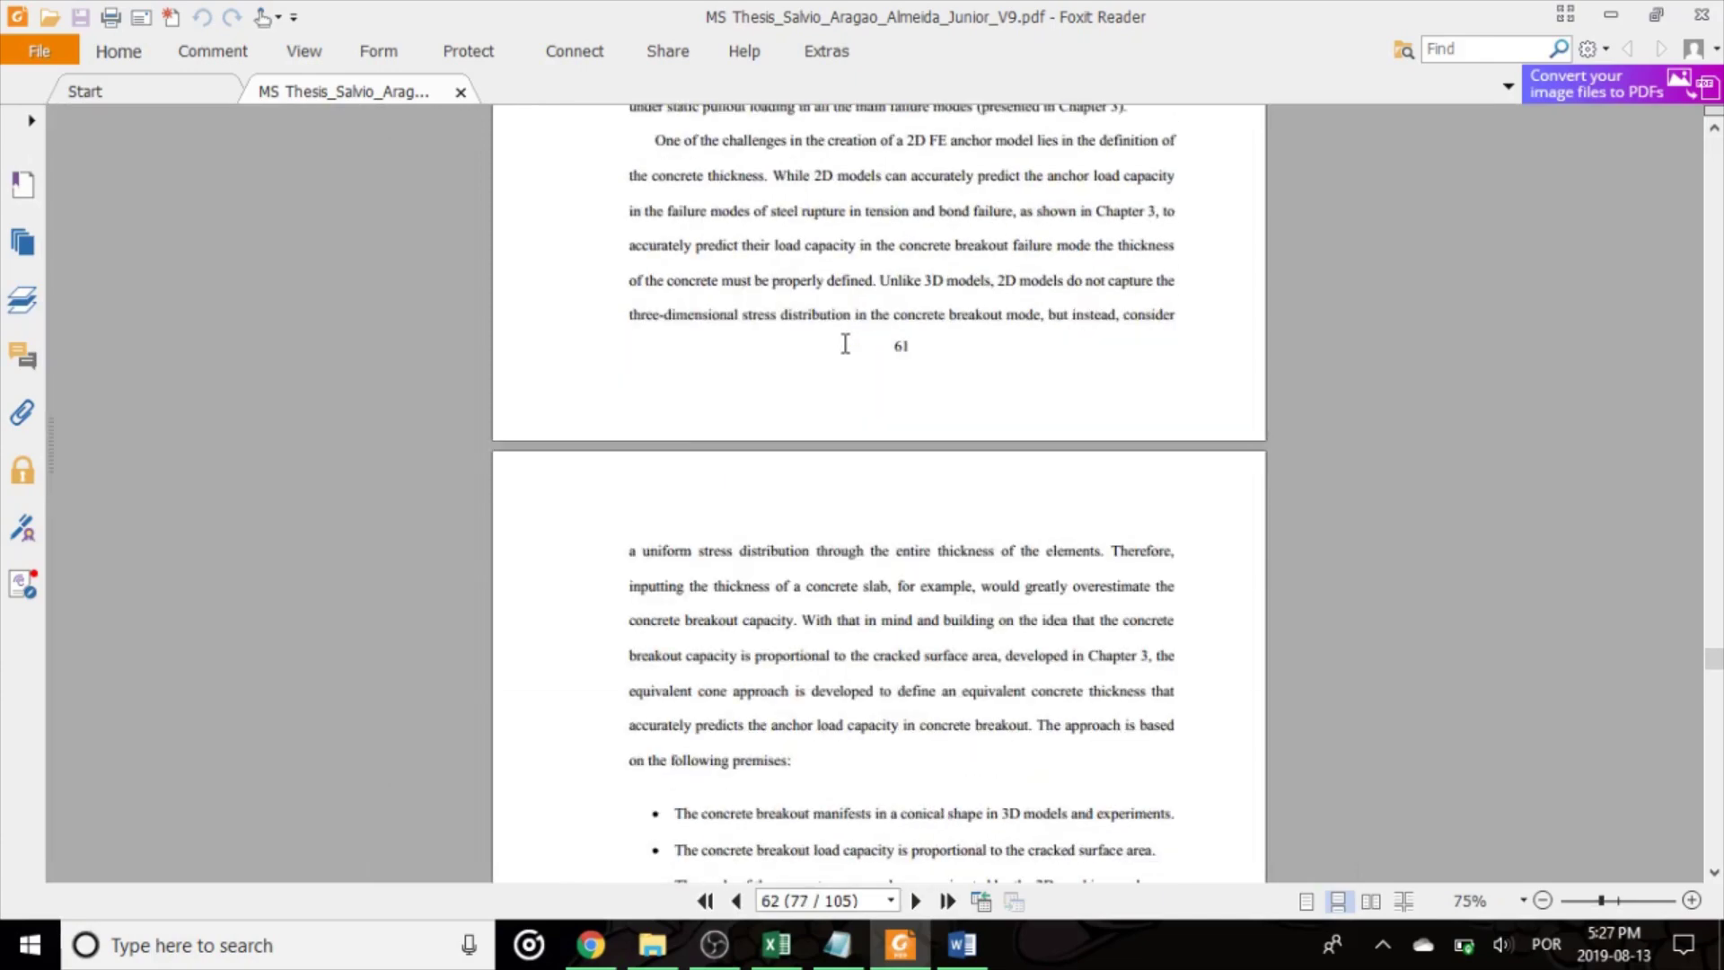
scroll(818, 398, "down", 5)
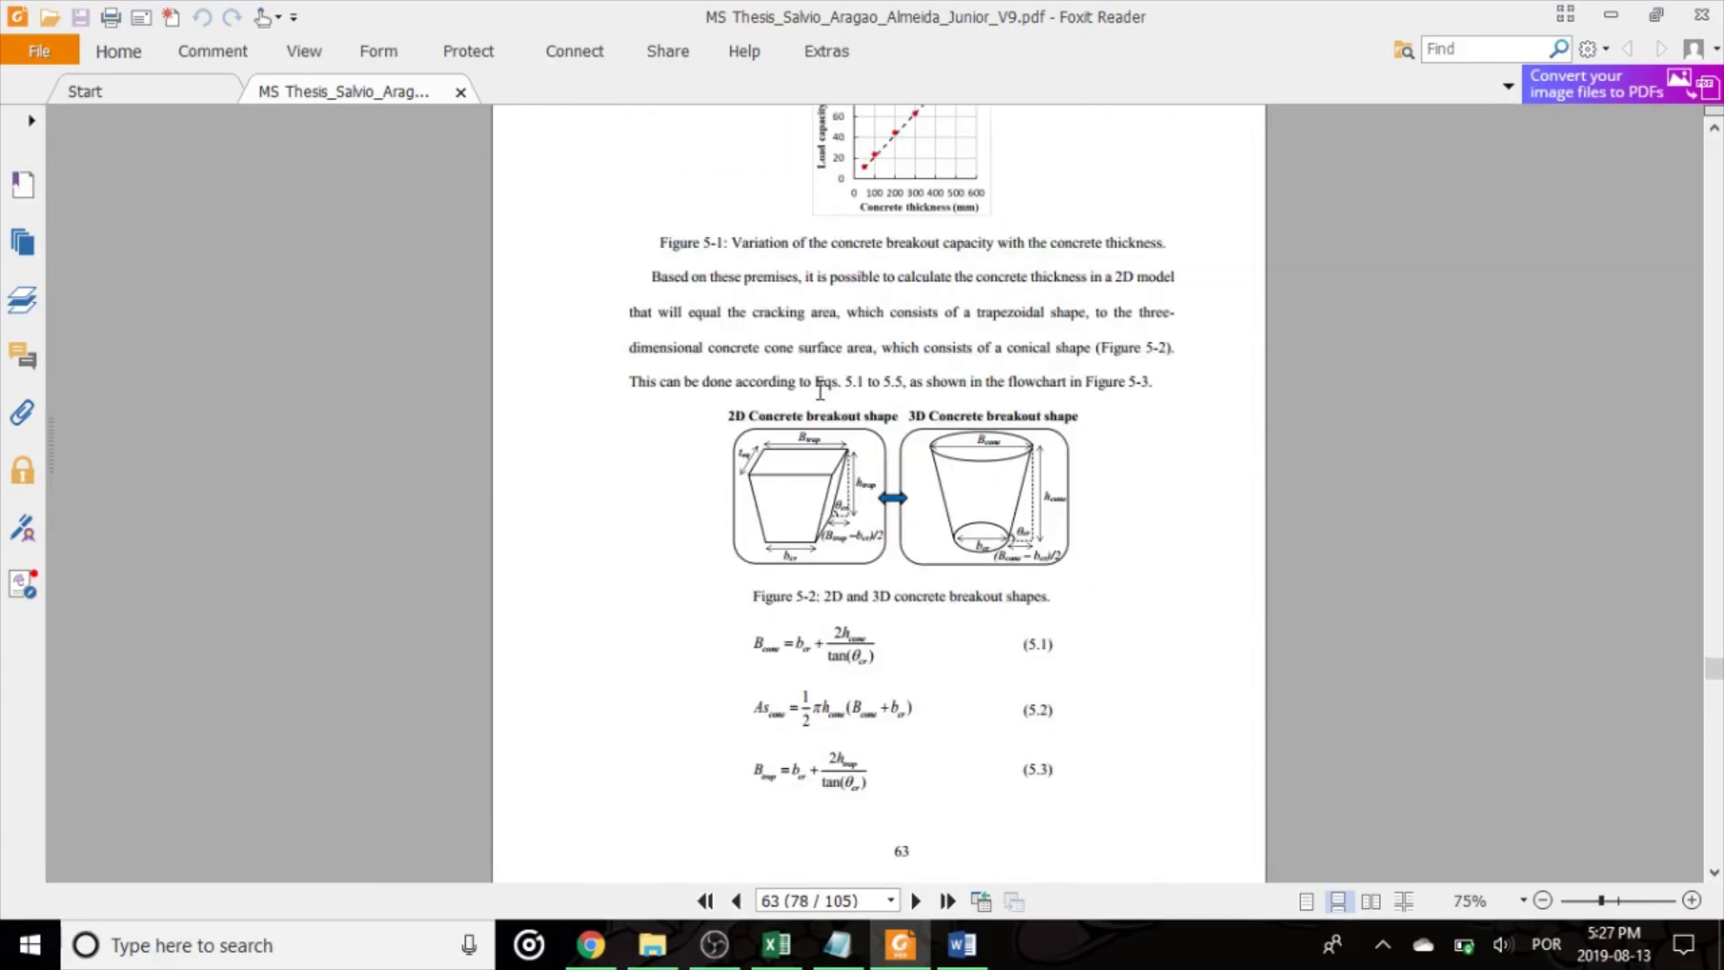
Switch from Foxit to the Word journal paper and scroll to Section 2.2 Equivalent Cone Method
left_click(900, 944)
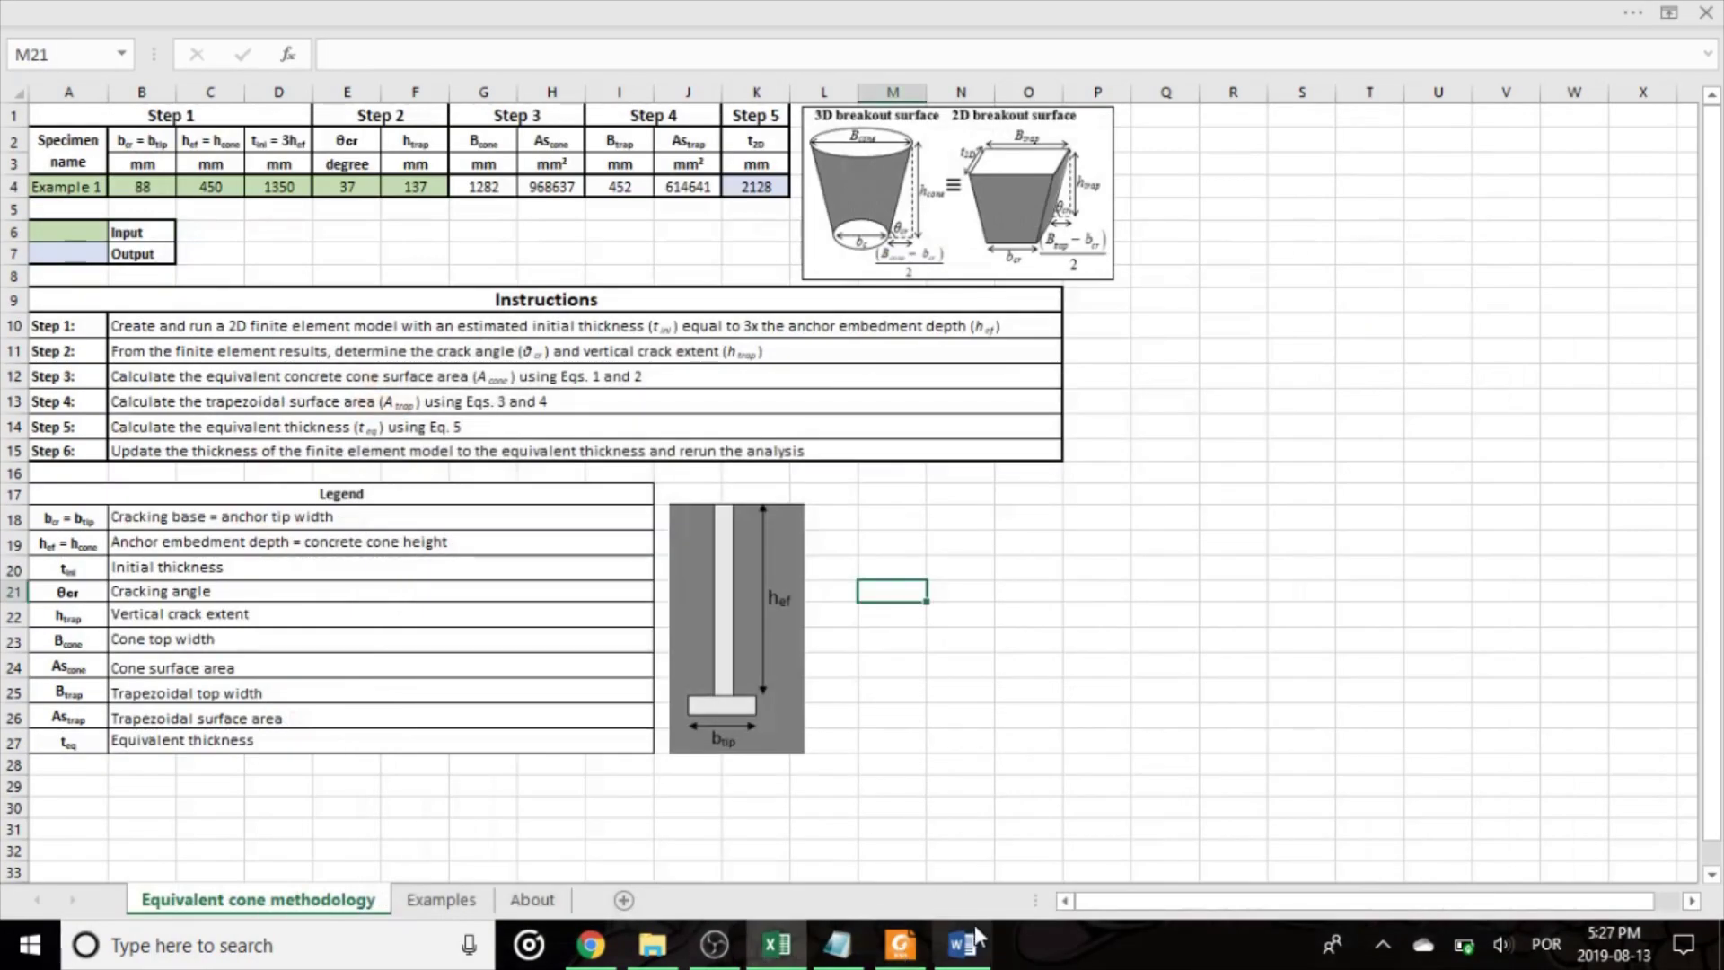
left_click(961, 944)
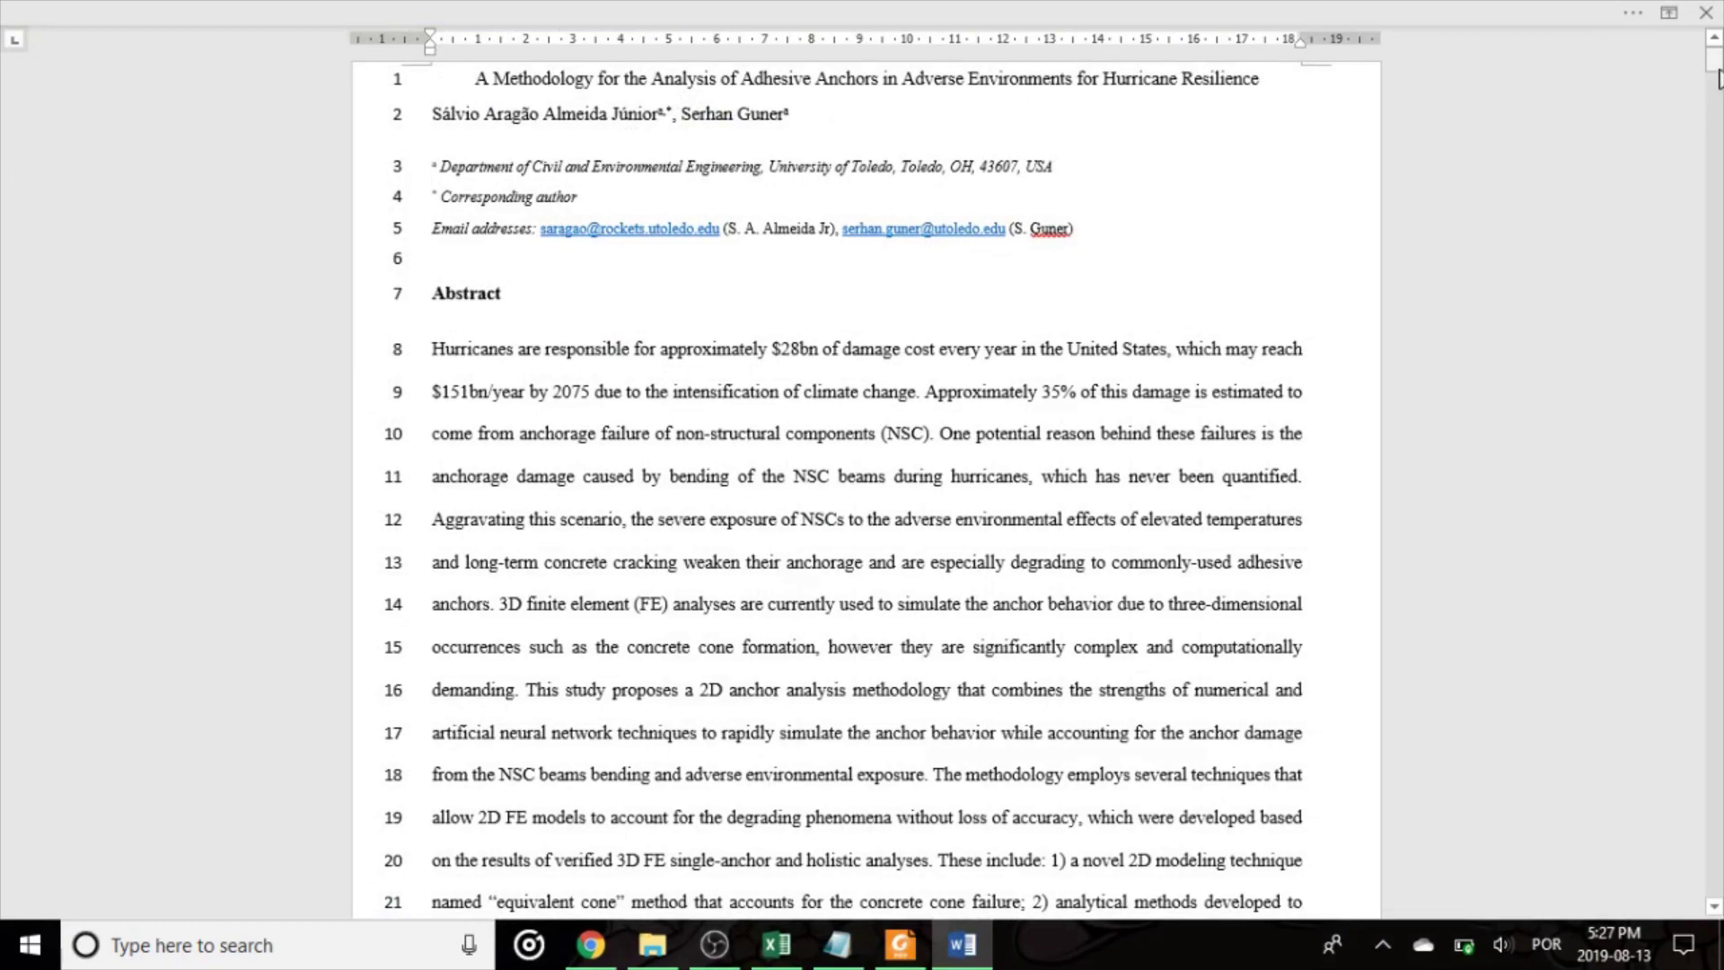
left_click_drag(1717, 78, 1713, 333)
scroll(1047, 395, "down", 7)
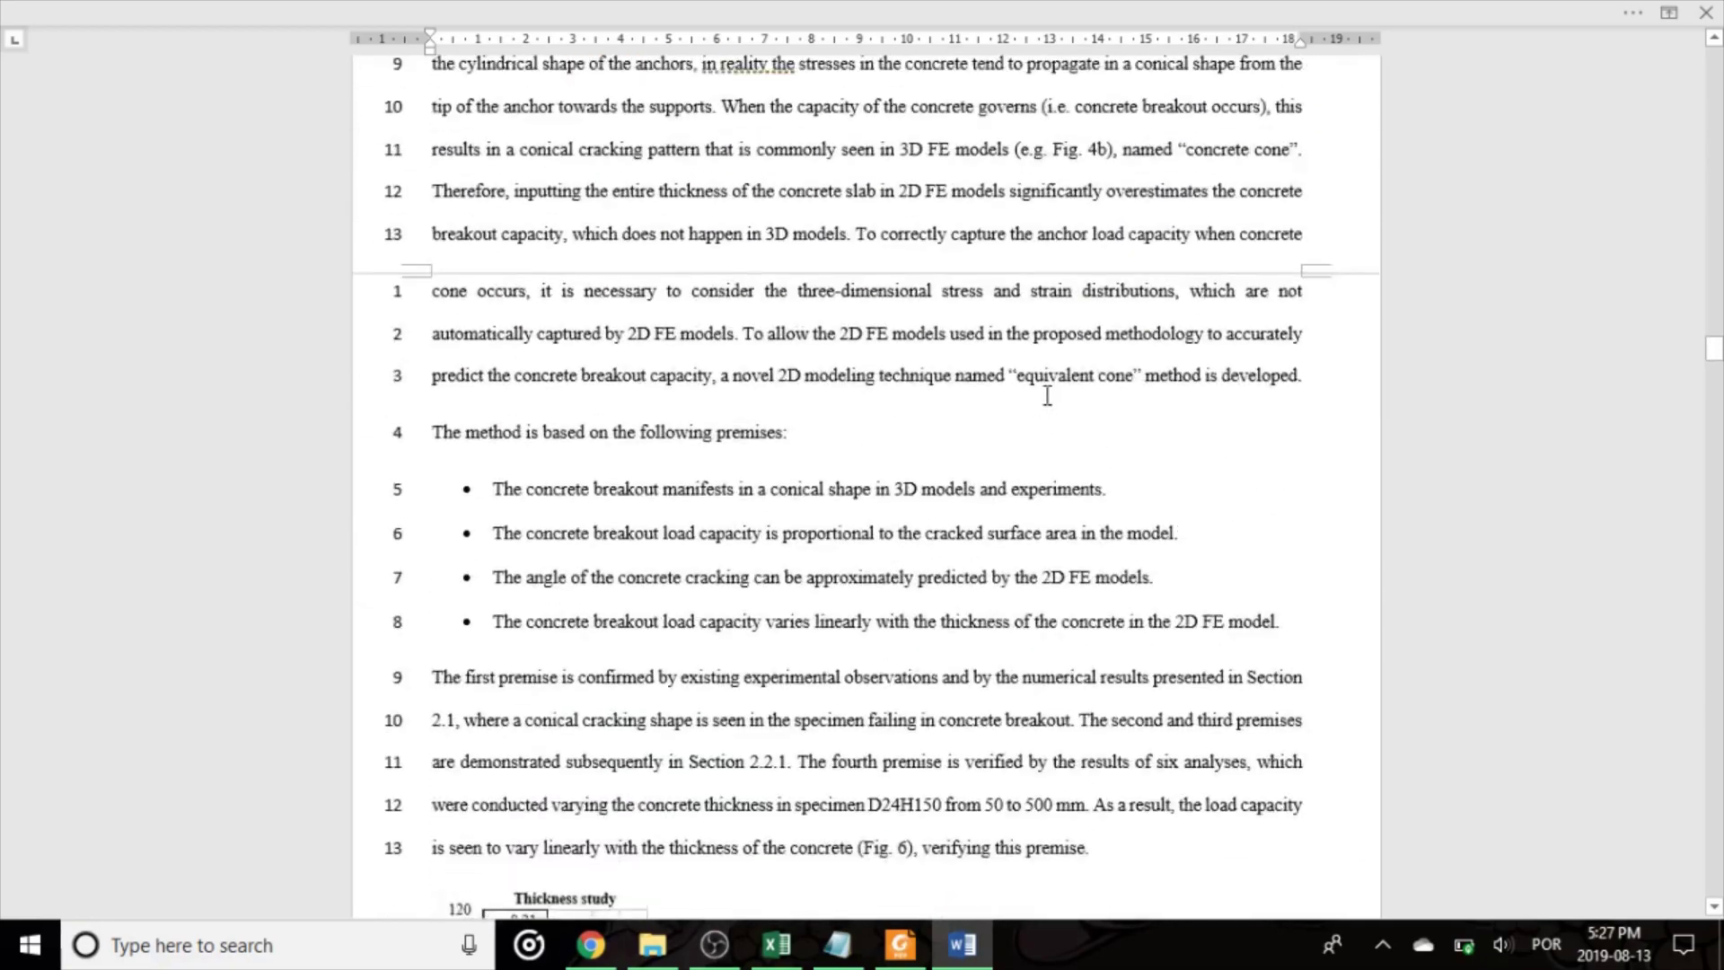
scroll(718, 413, "up", 3)
scroll(599, 359, "down", 1)
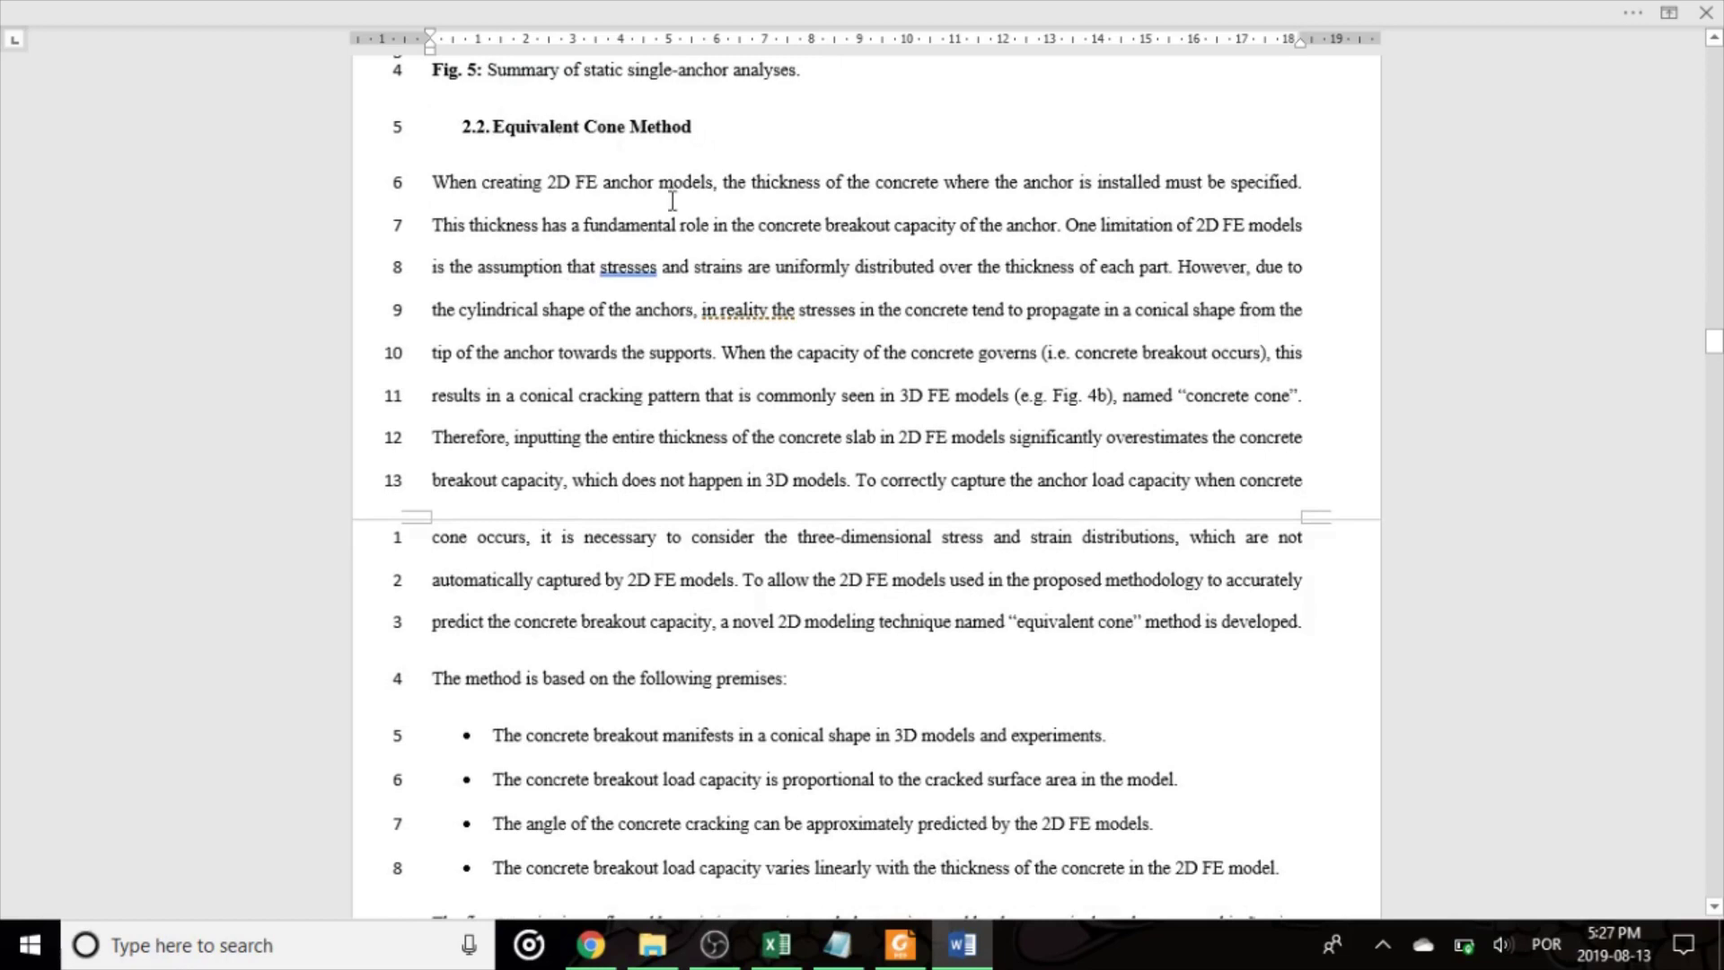
scroll(673, 206, "down", 5)
Clear the stray text selection and scroll through Section 2.2.1 to Fig. 9's verification results
left_click_drag(715, 278, 783, 278)
left_click(772, 287)
scroll(543, 291, "down", 7)
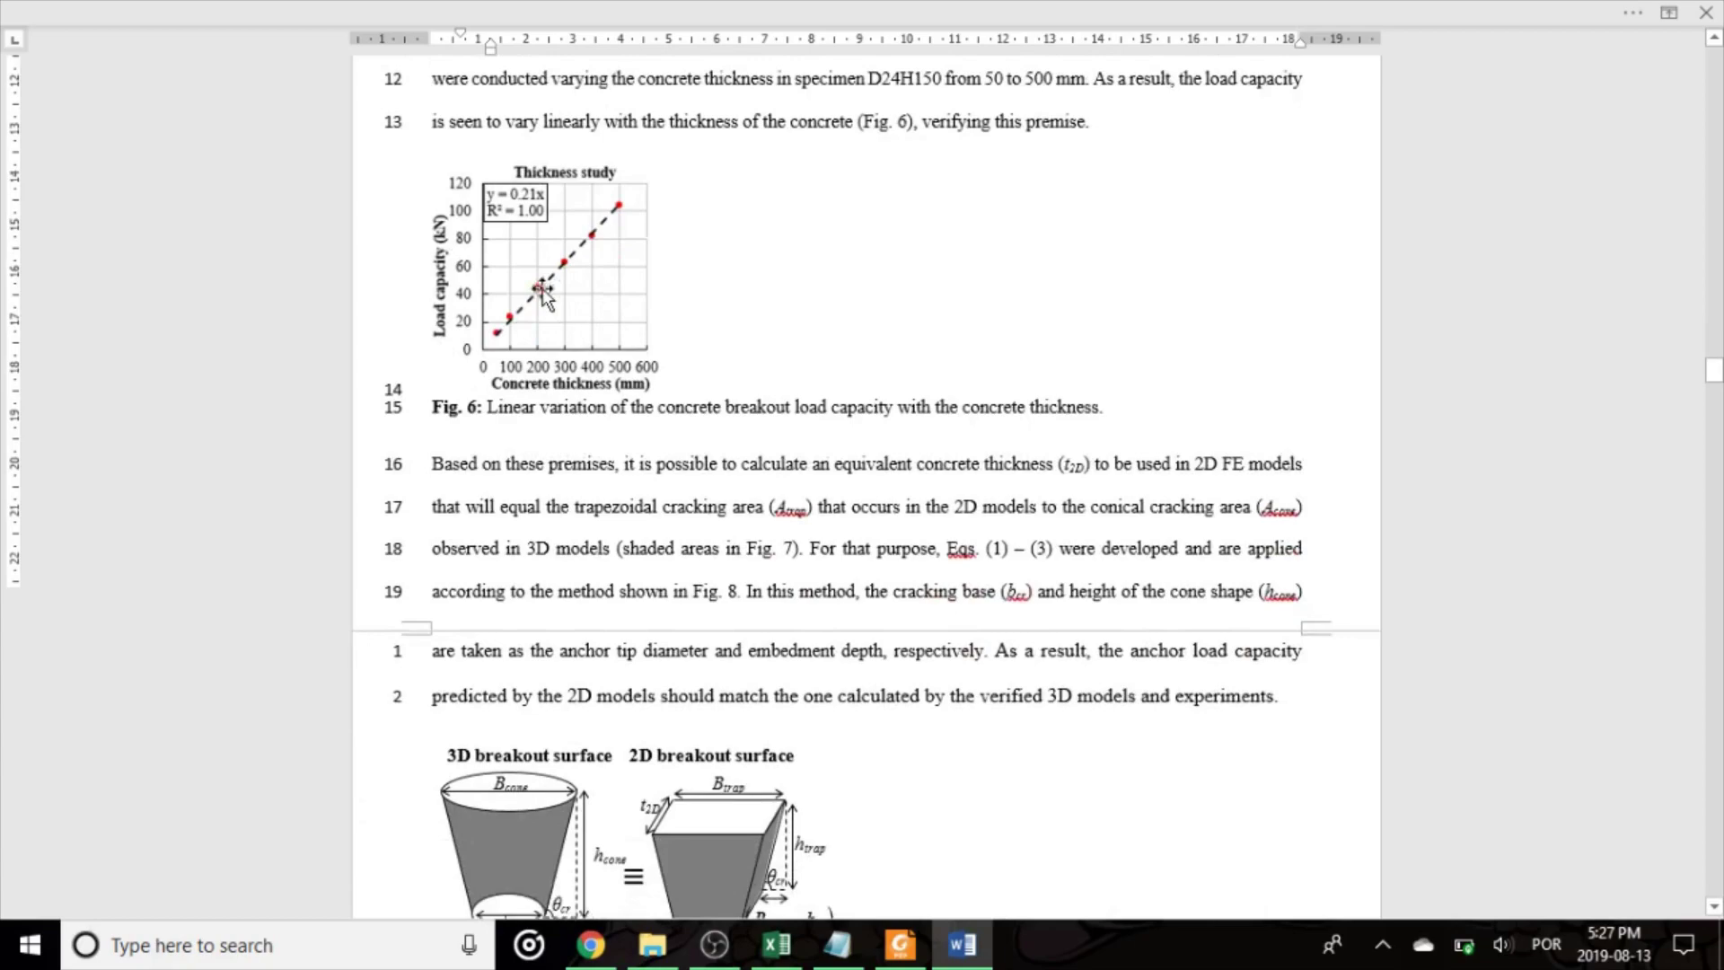
scroll(542, 292, "down", 9)
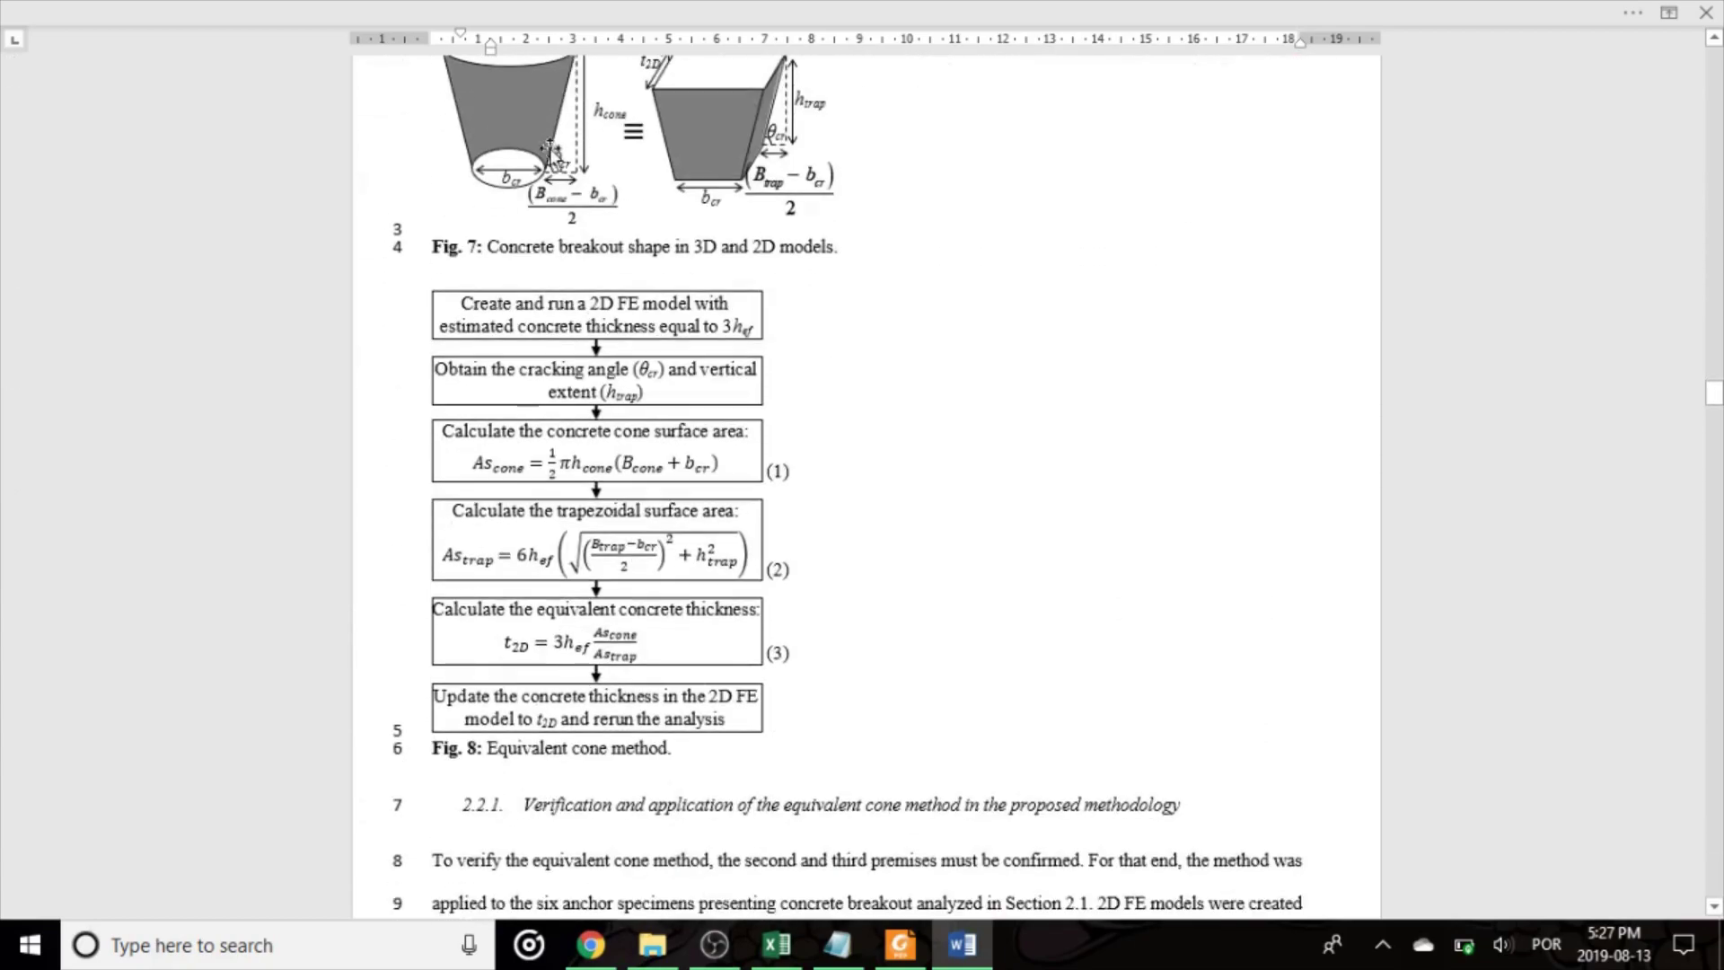
scroll(550, 153, "up", 2)
scroll(579, 305, "down", 4)
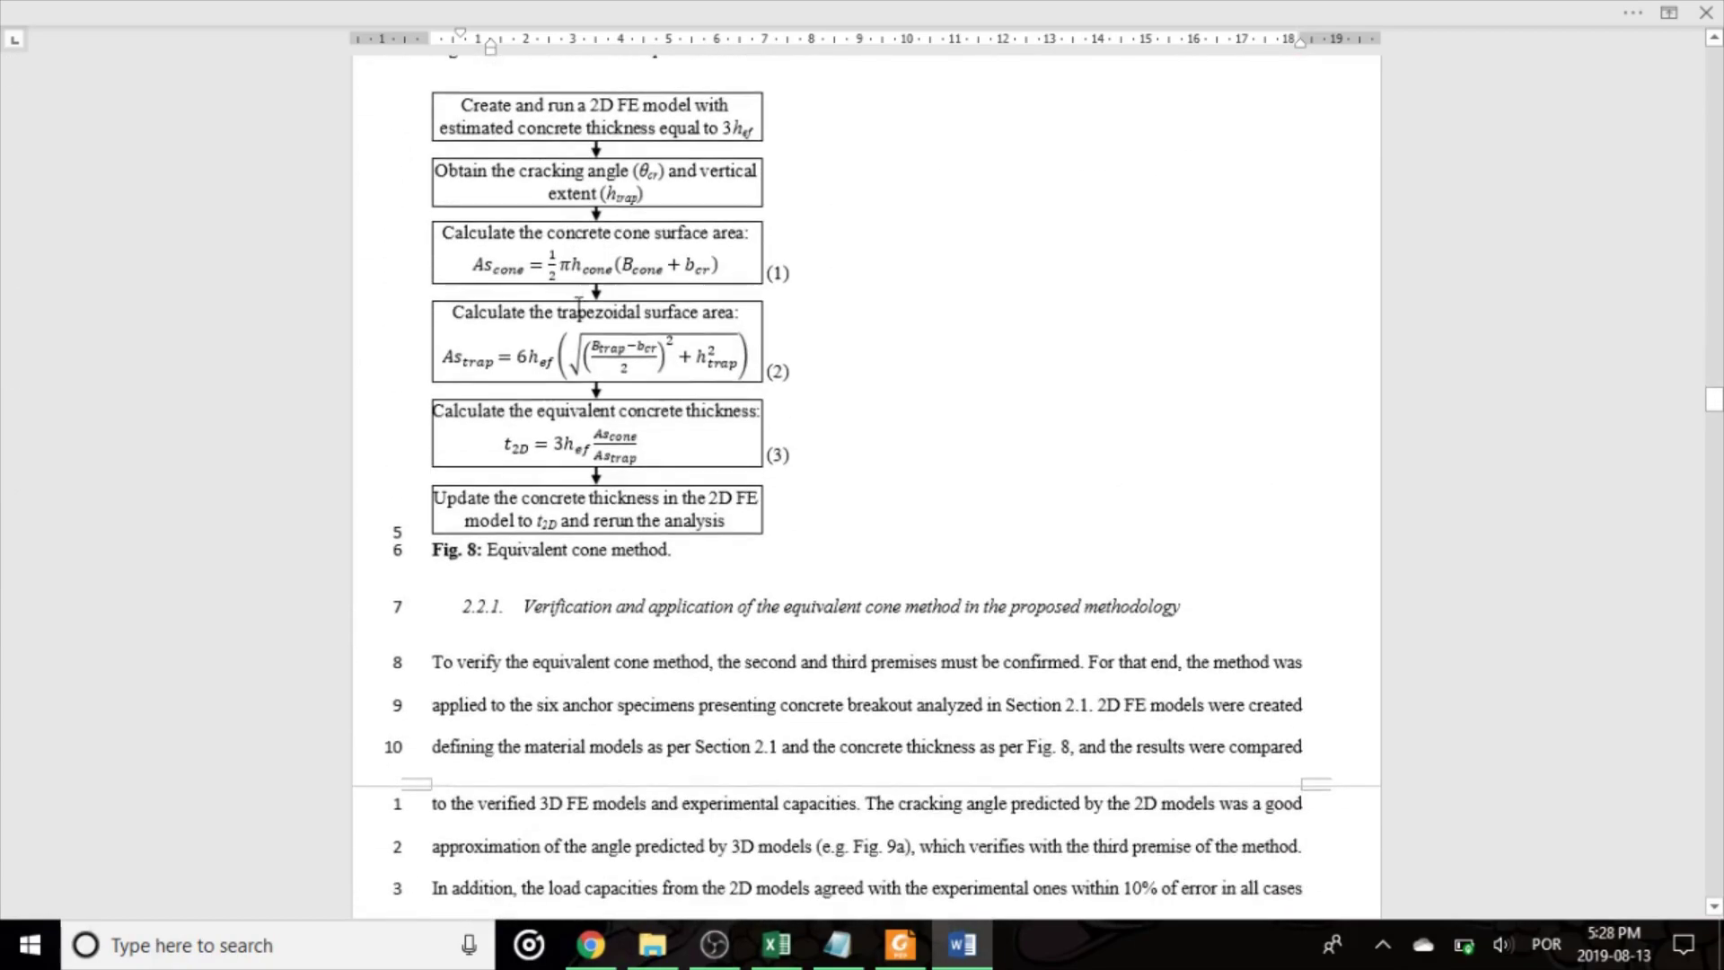
scroll(579, 305, "down", 11)
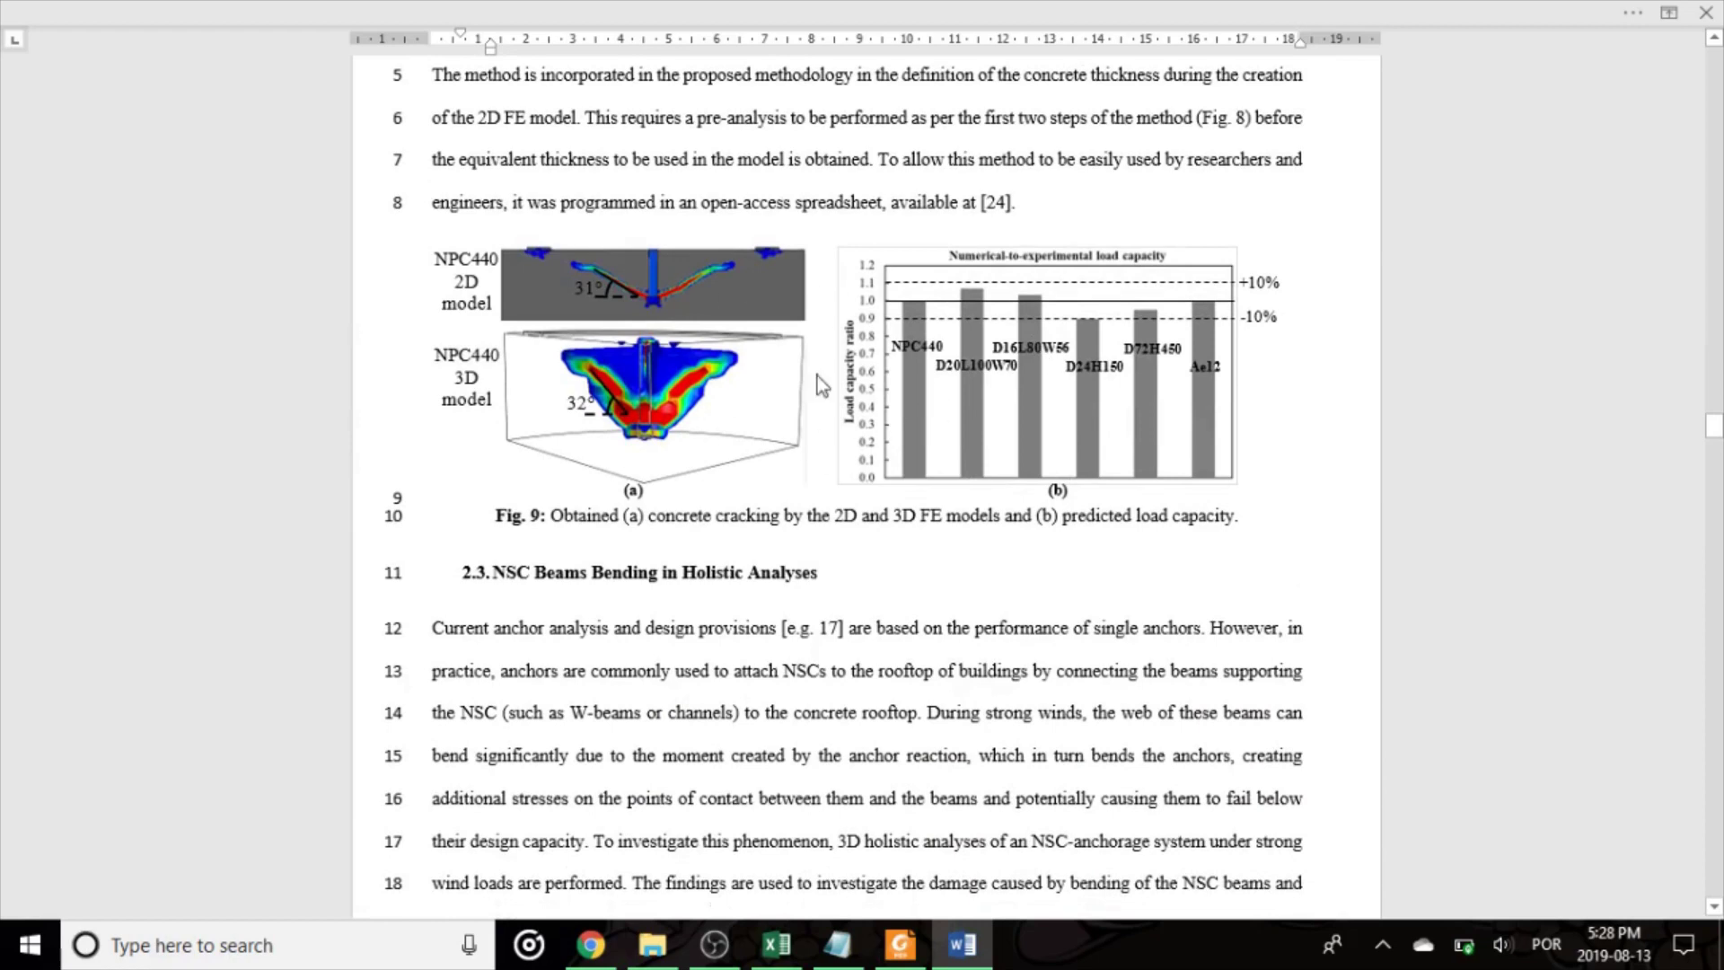
scroll(817, 375, "up", 5)
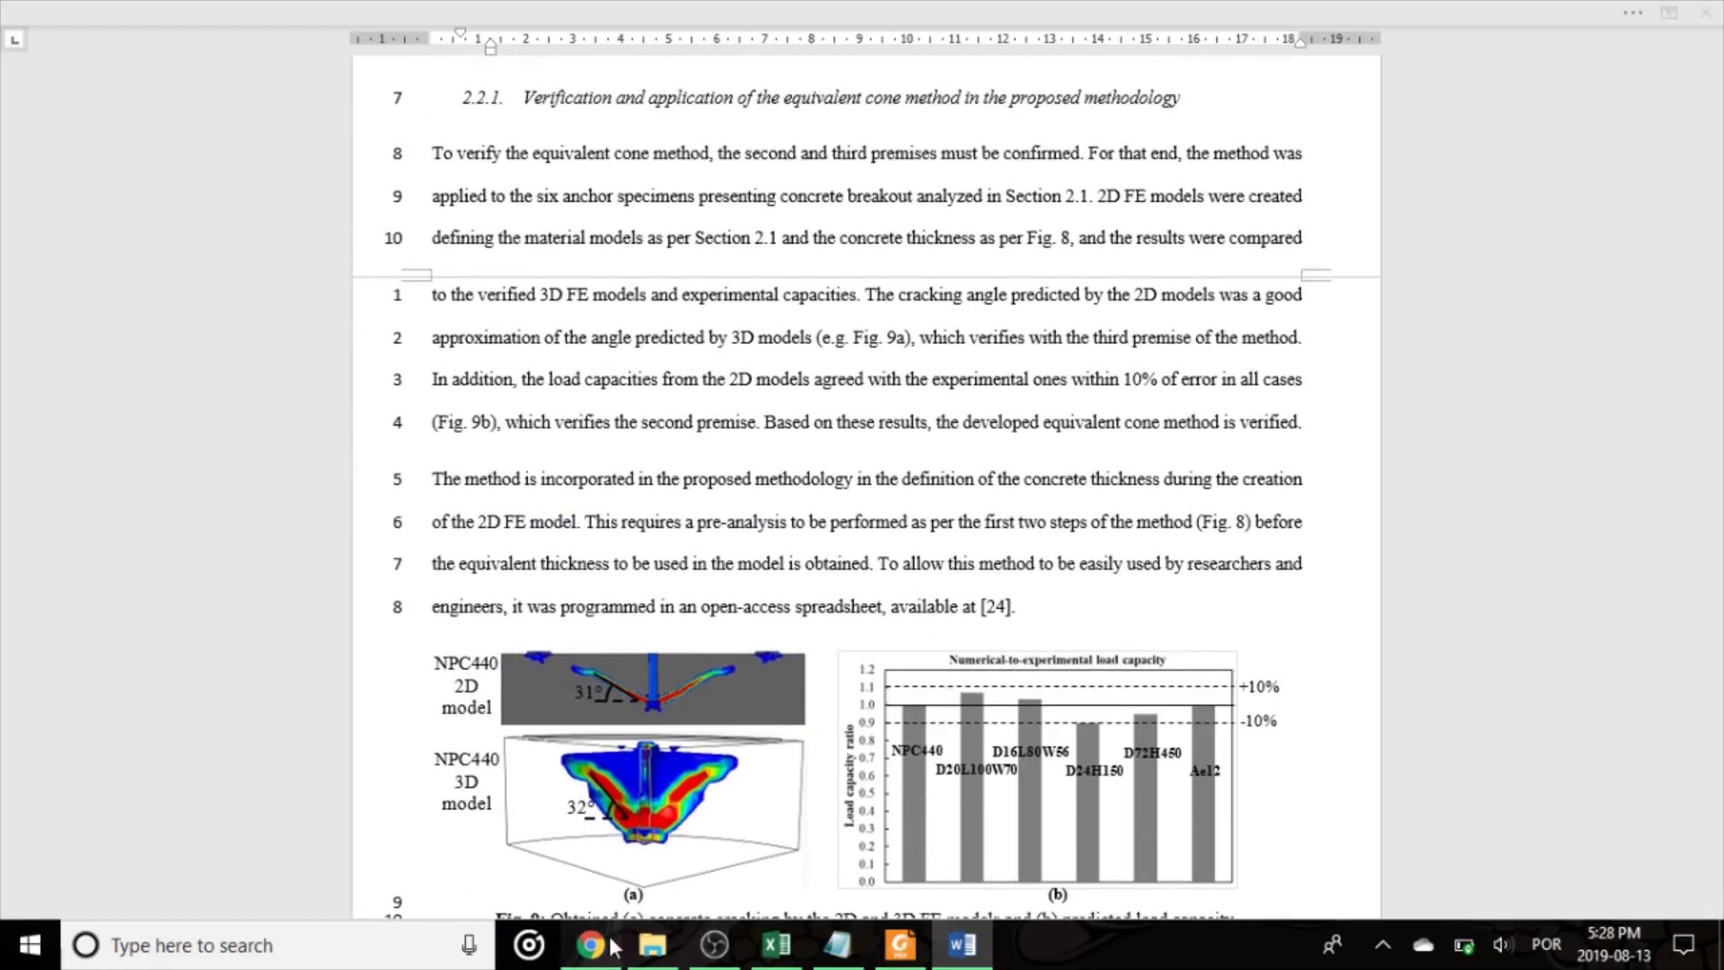
Glance at the Civil Engineering faculty profile in Chrome, then return to the Excel workbook
left_click(613, 947)
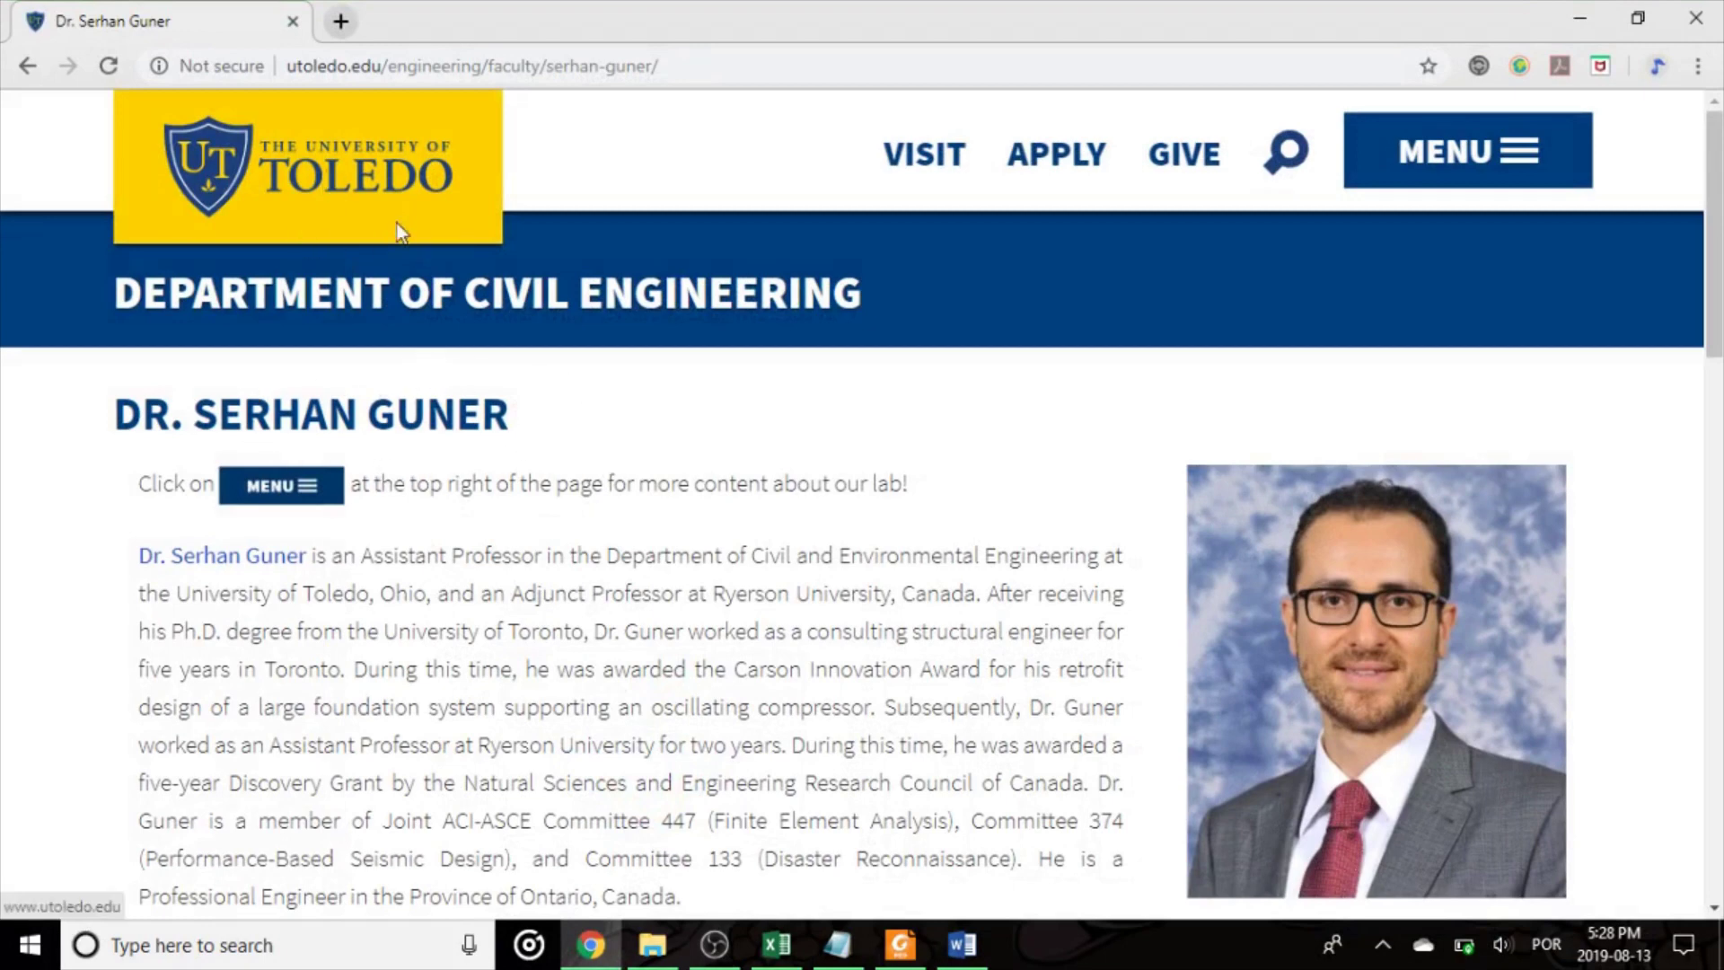
left_click(776, 944)
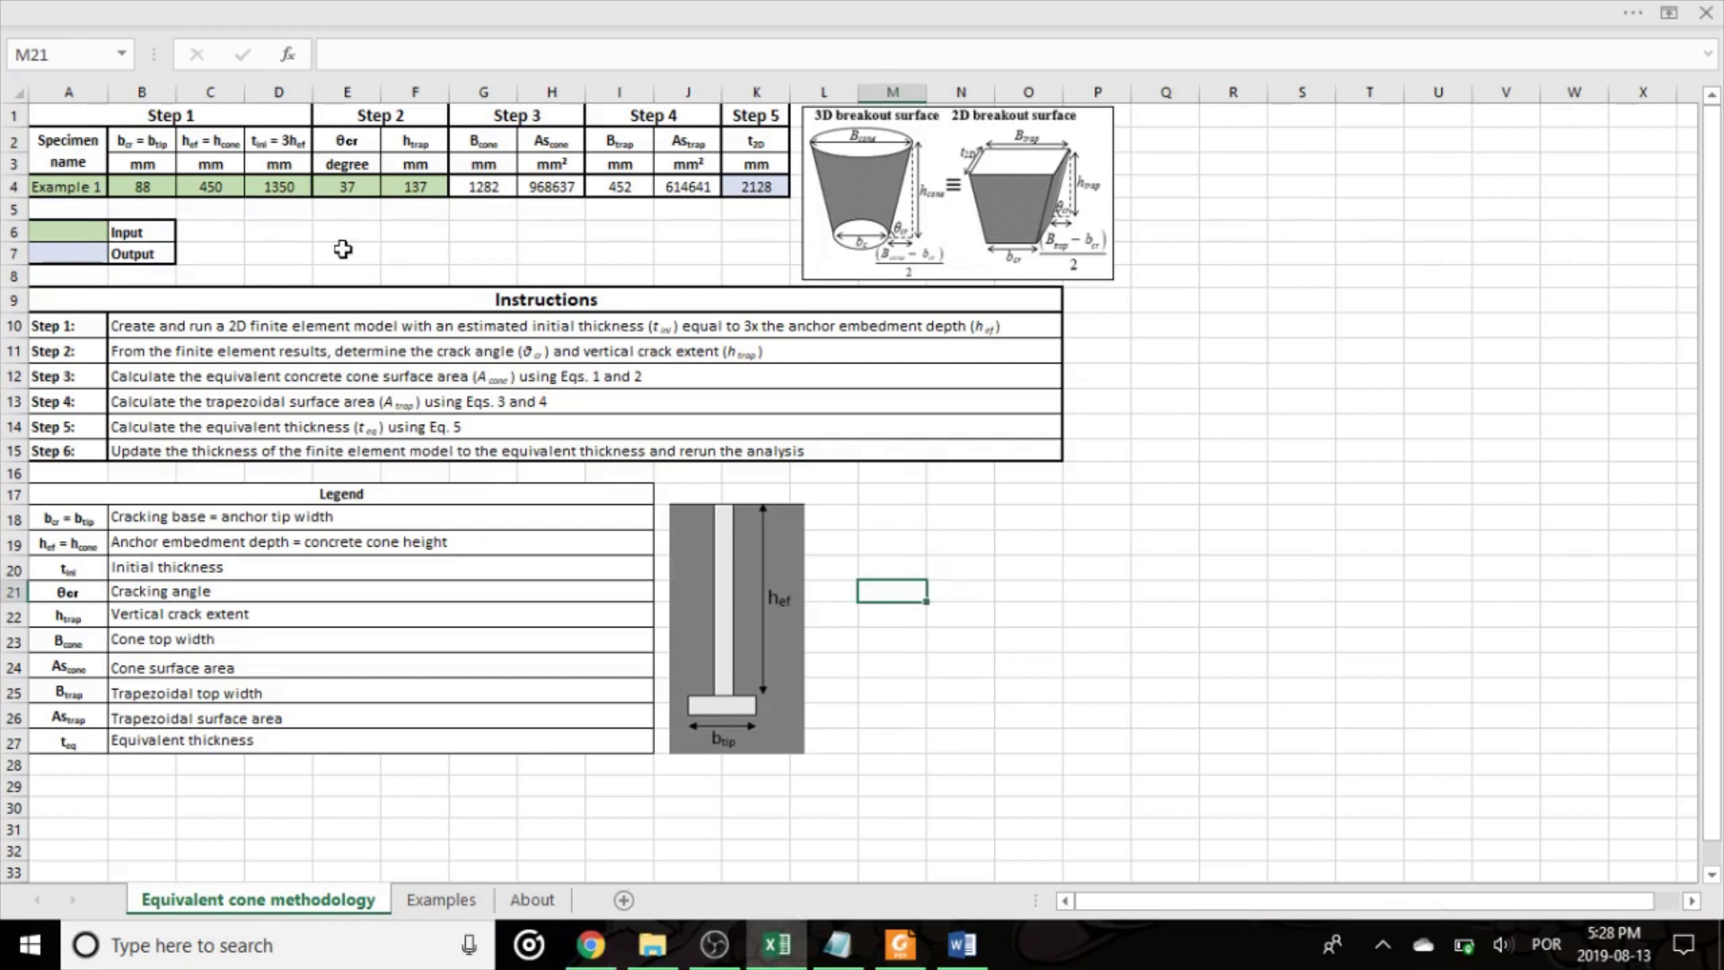
left_click_drag(90, 325, 89, 448)
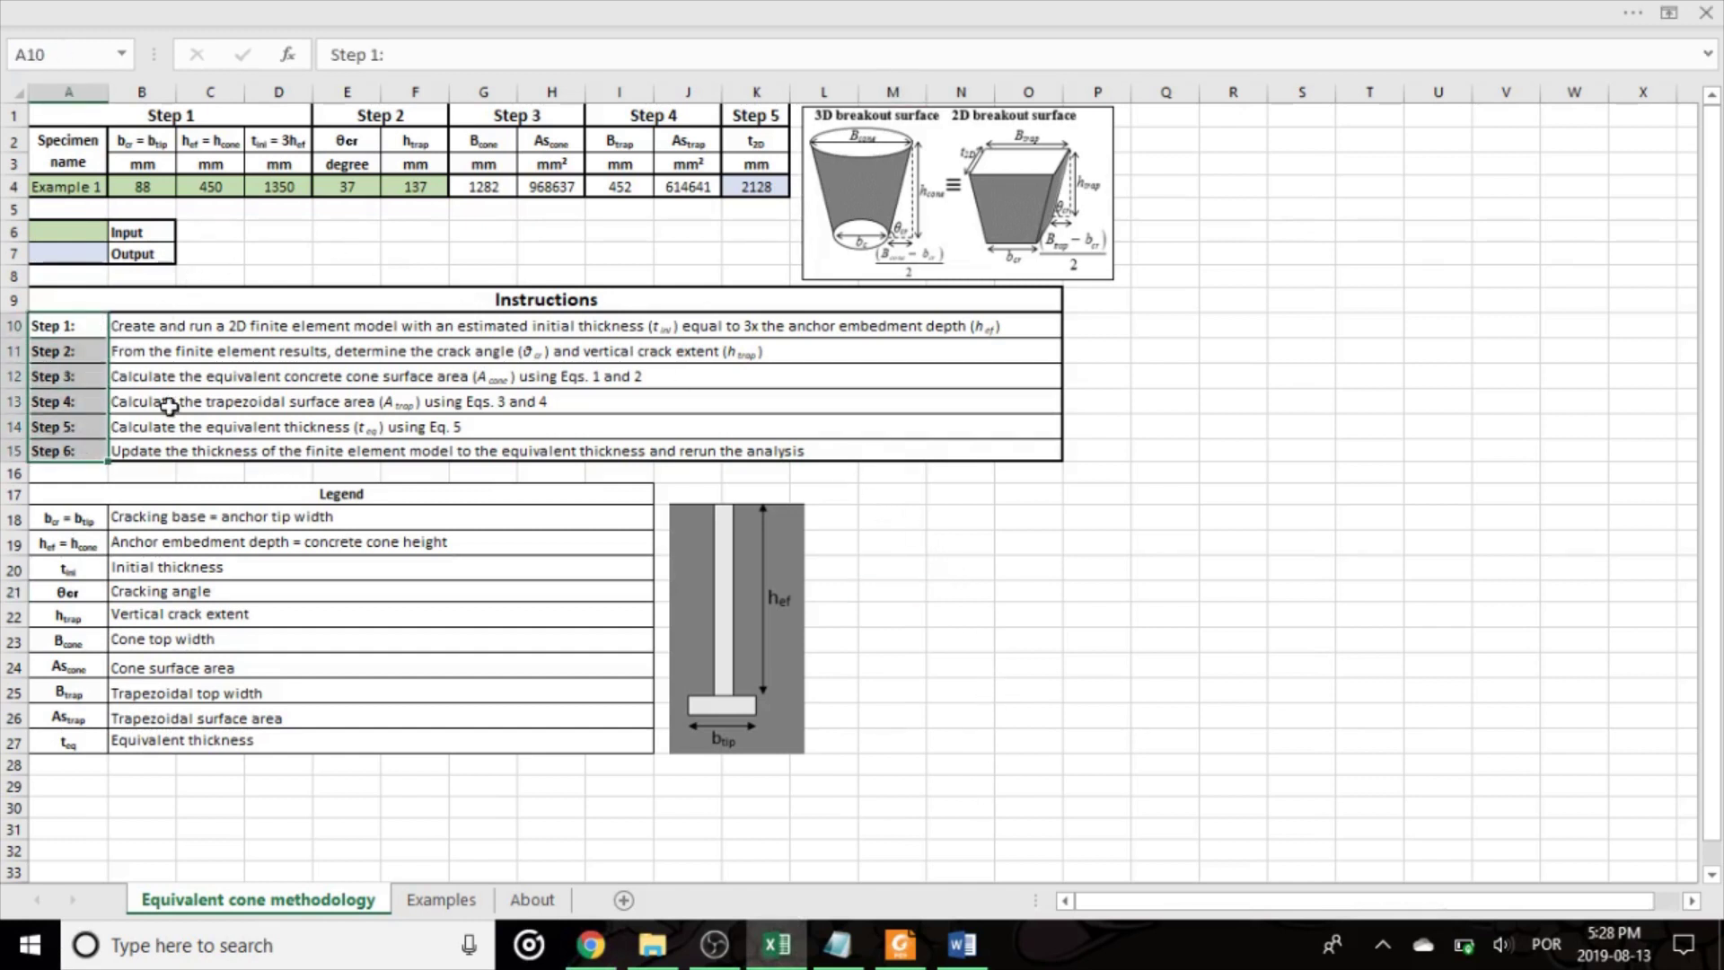
left_click(332, 250)
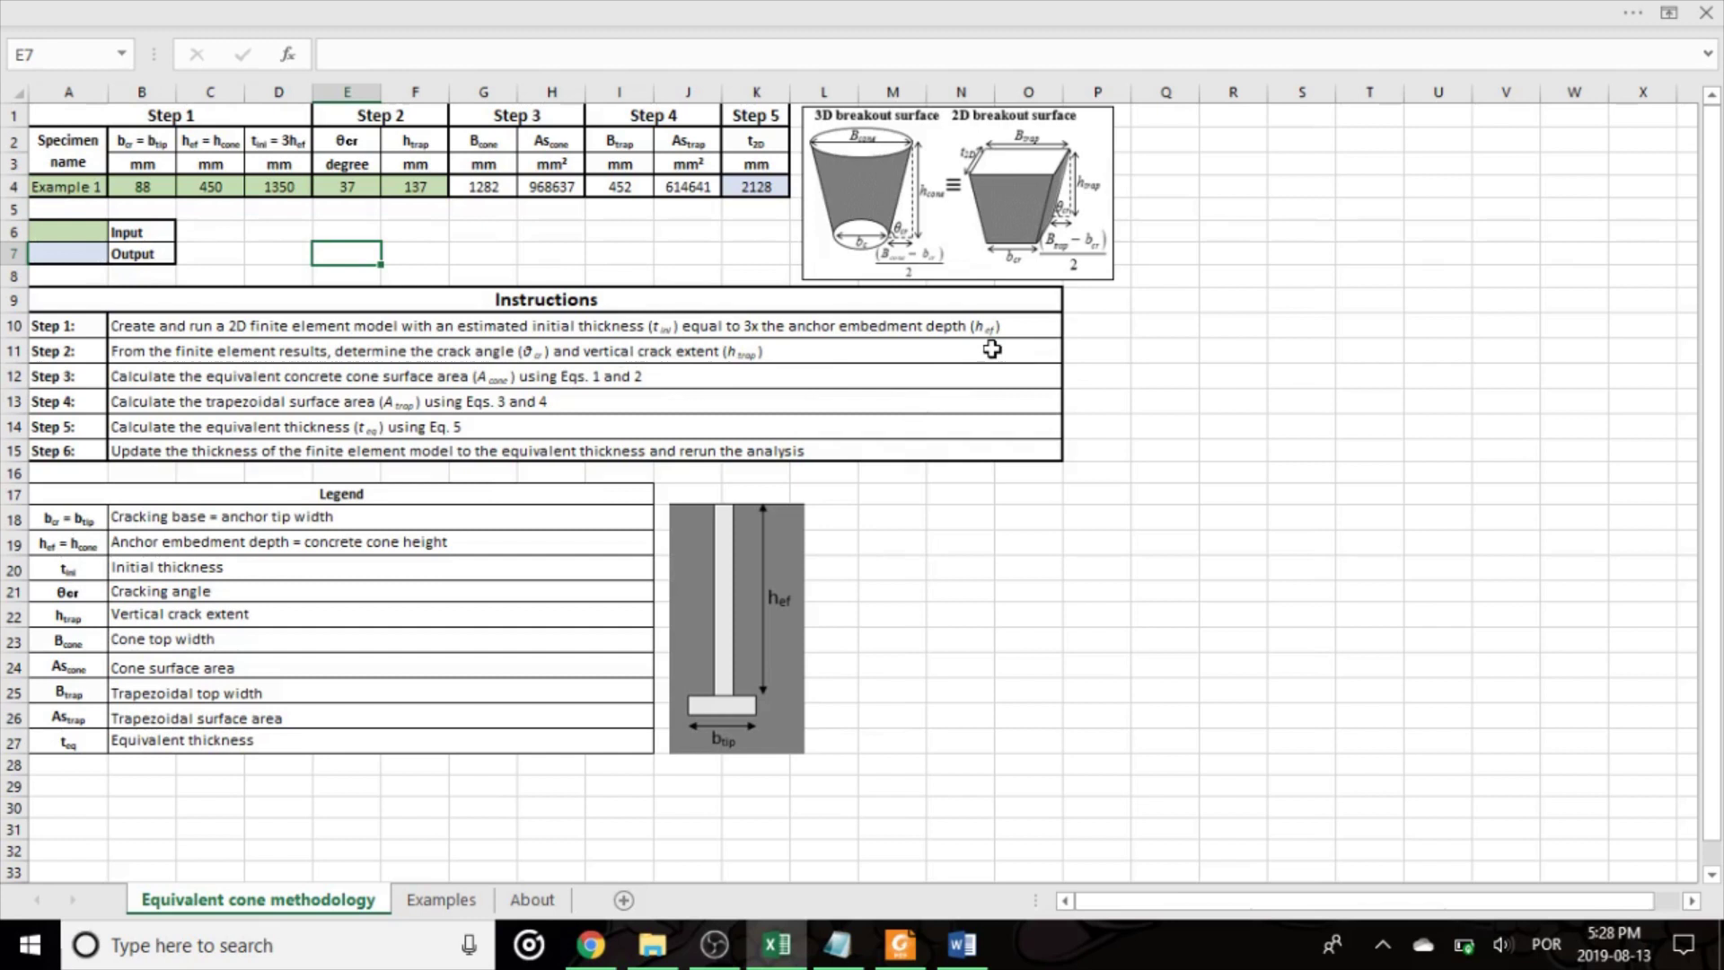
left_click(137, 190)
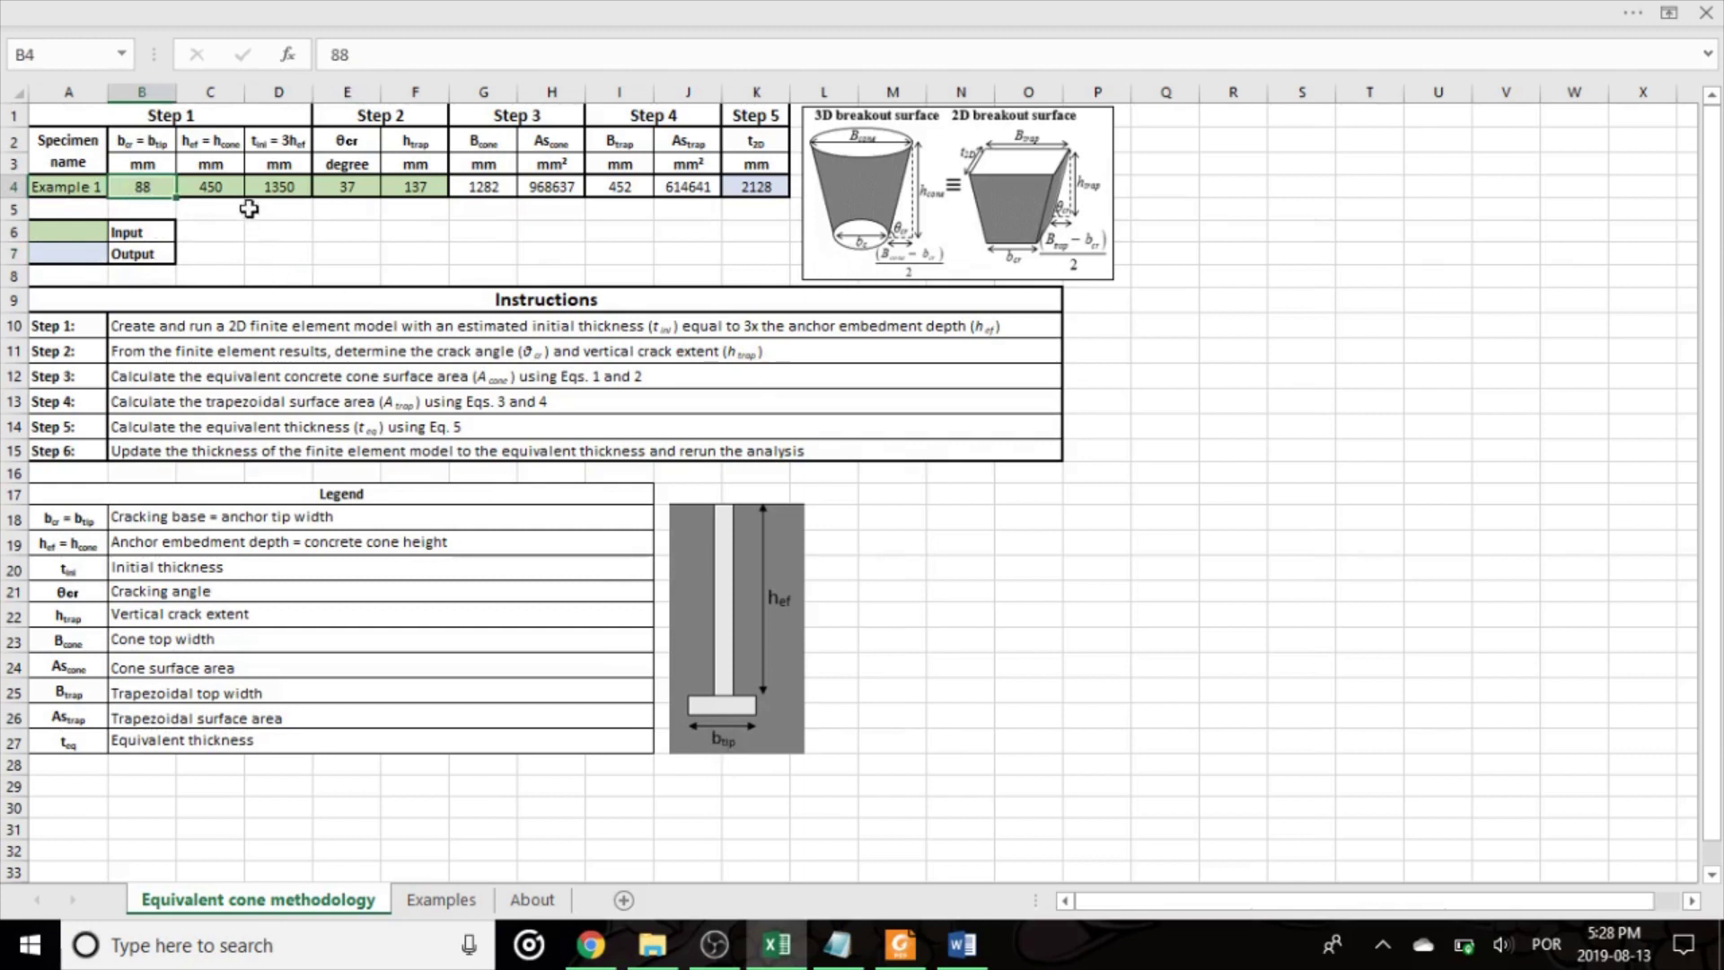
left_click(213, 183)
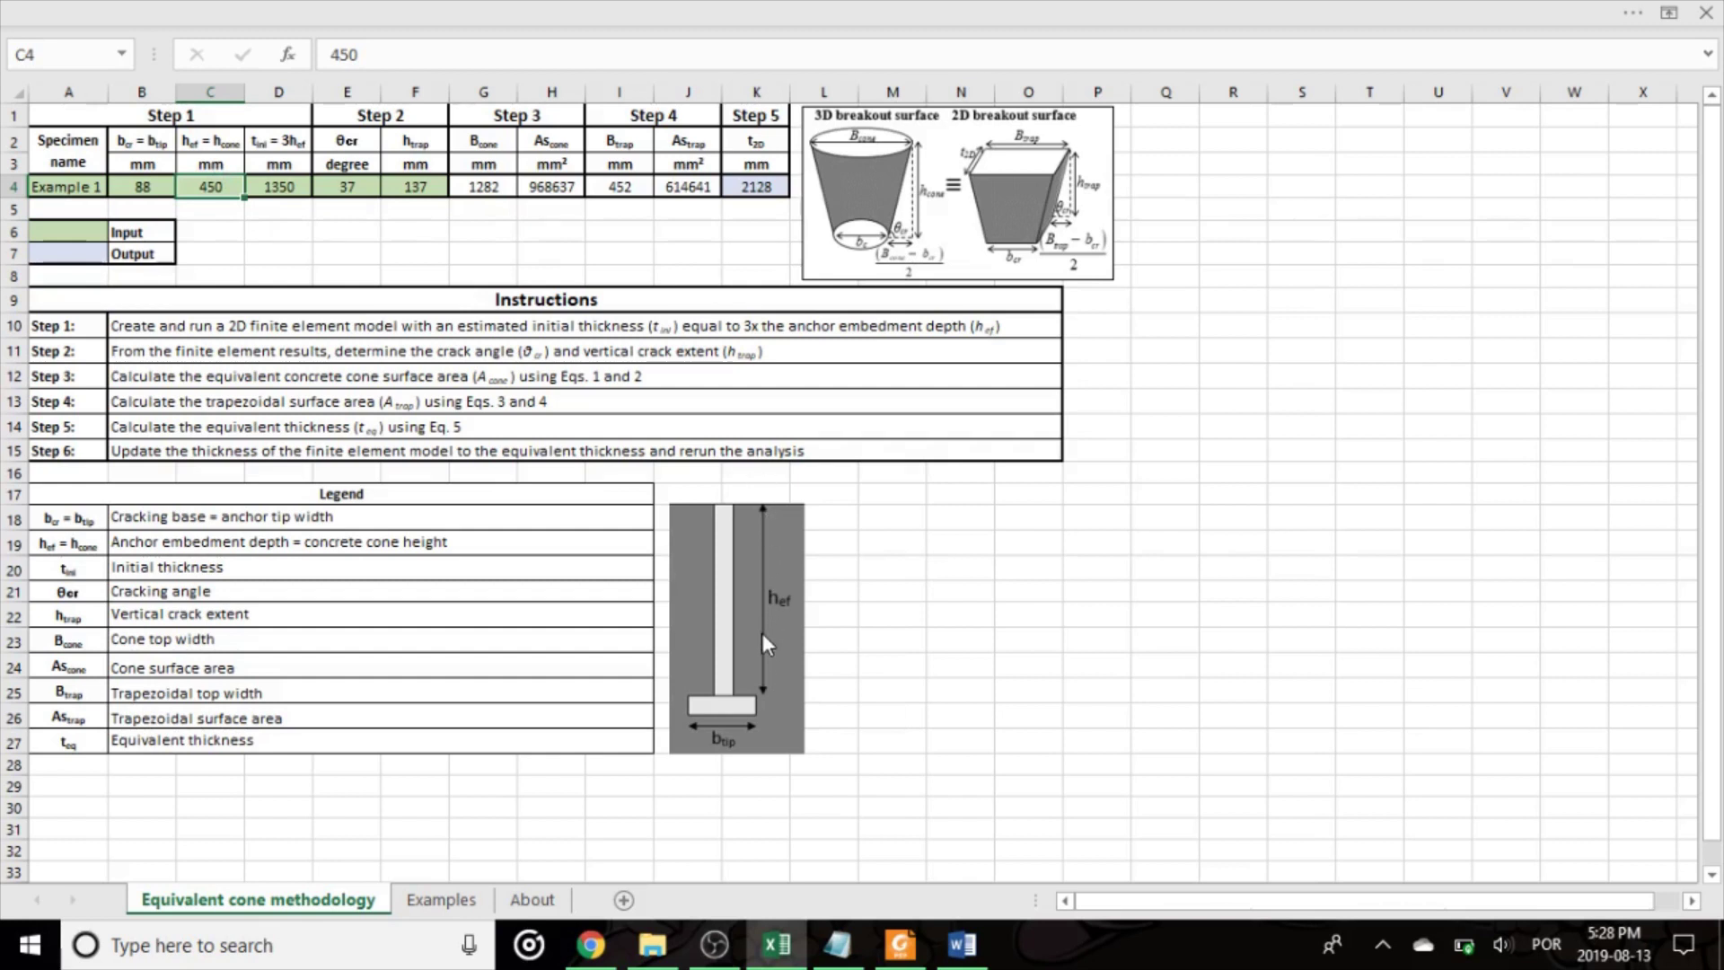
left_click(280, 186)
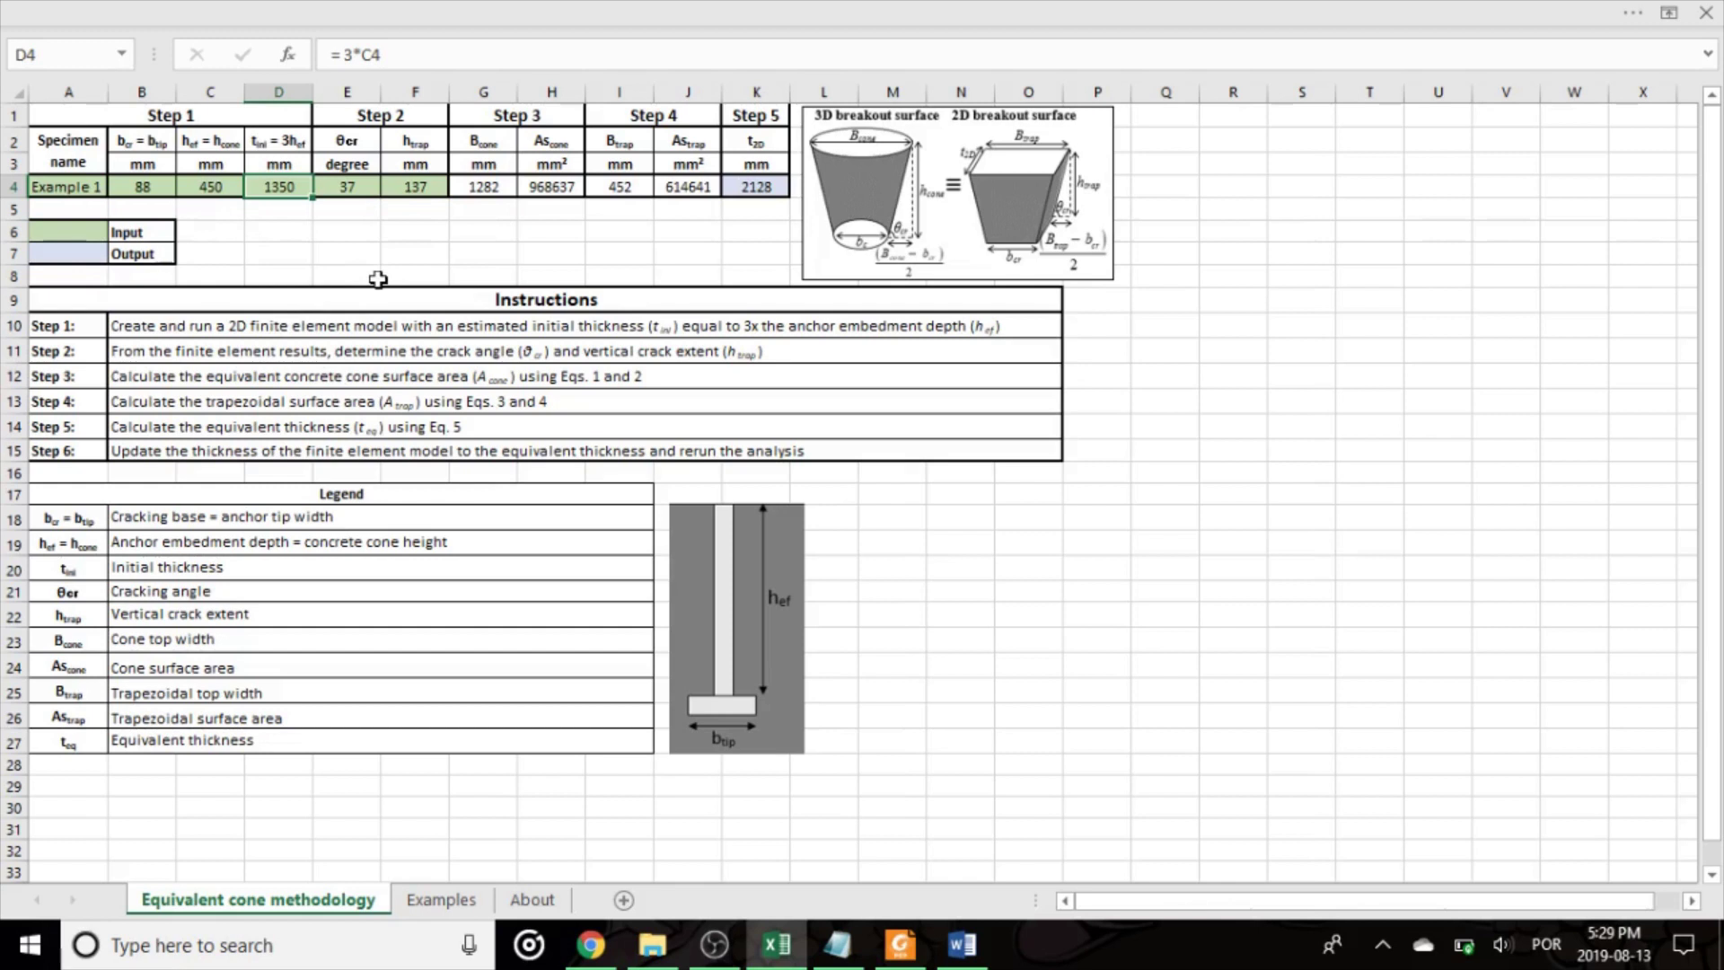
left_click(346, 150)
left_click(407, 141)
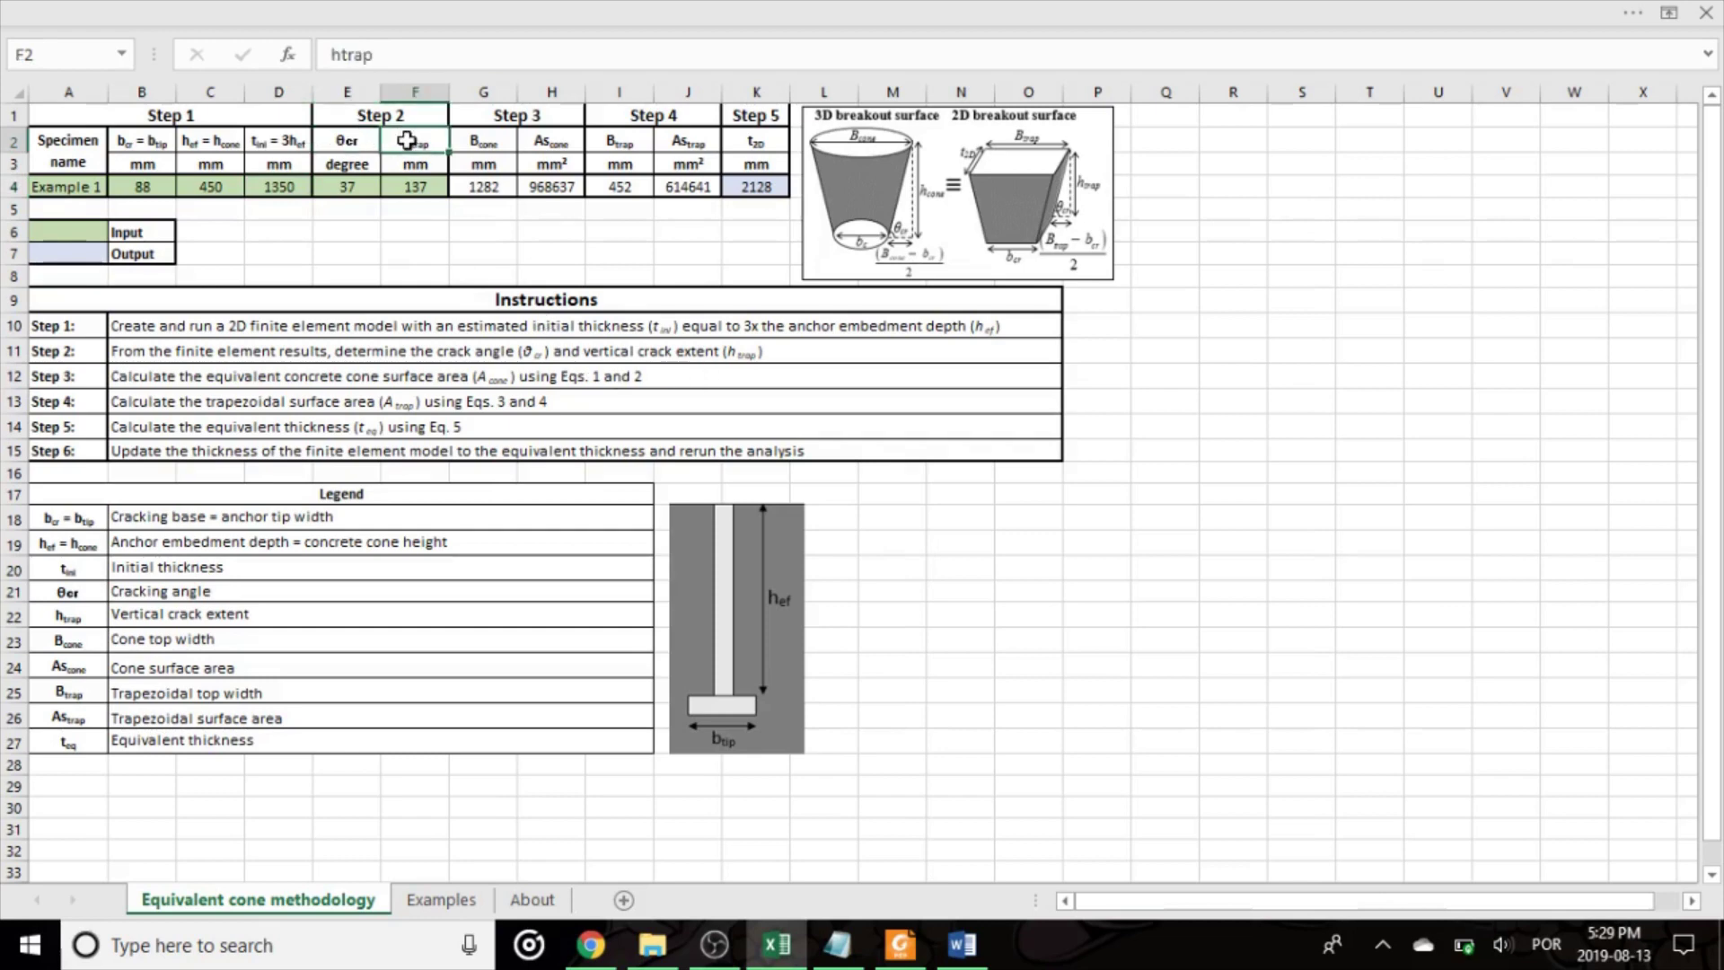
Open the Examples sheet and check NPC440's cracking angle in E4 and 122 mm crack extent in F4
left_click(408, 902)
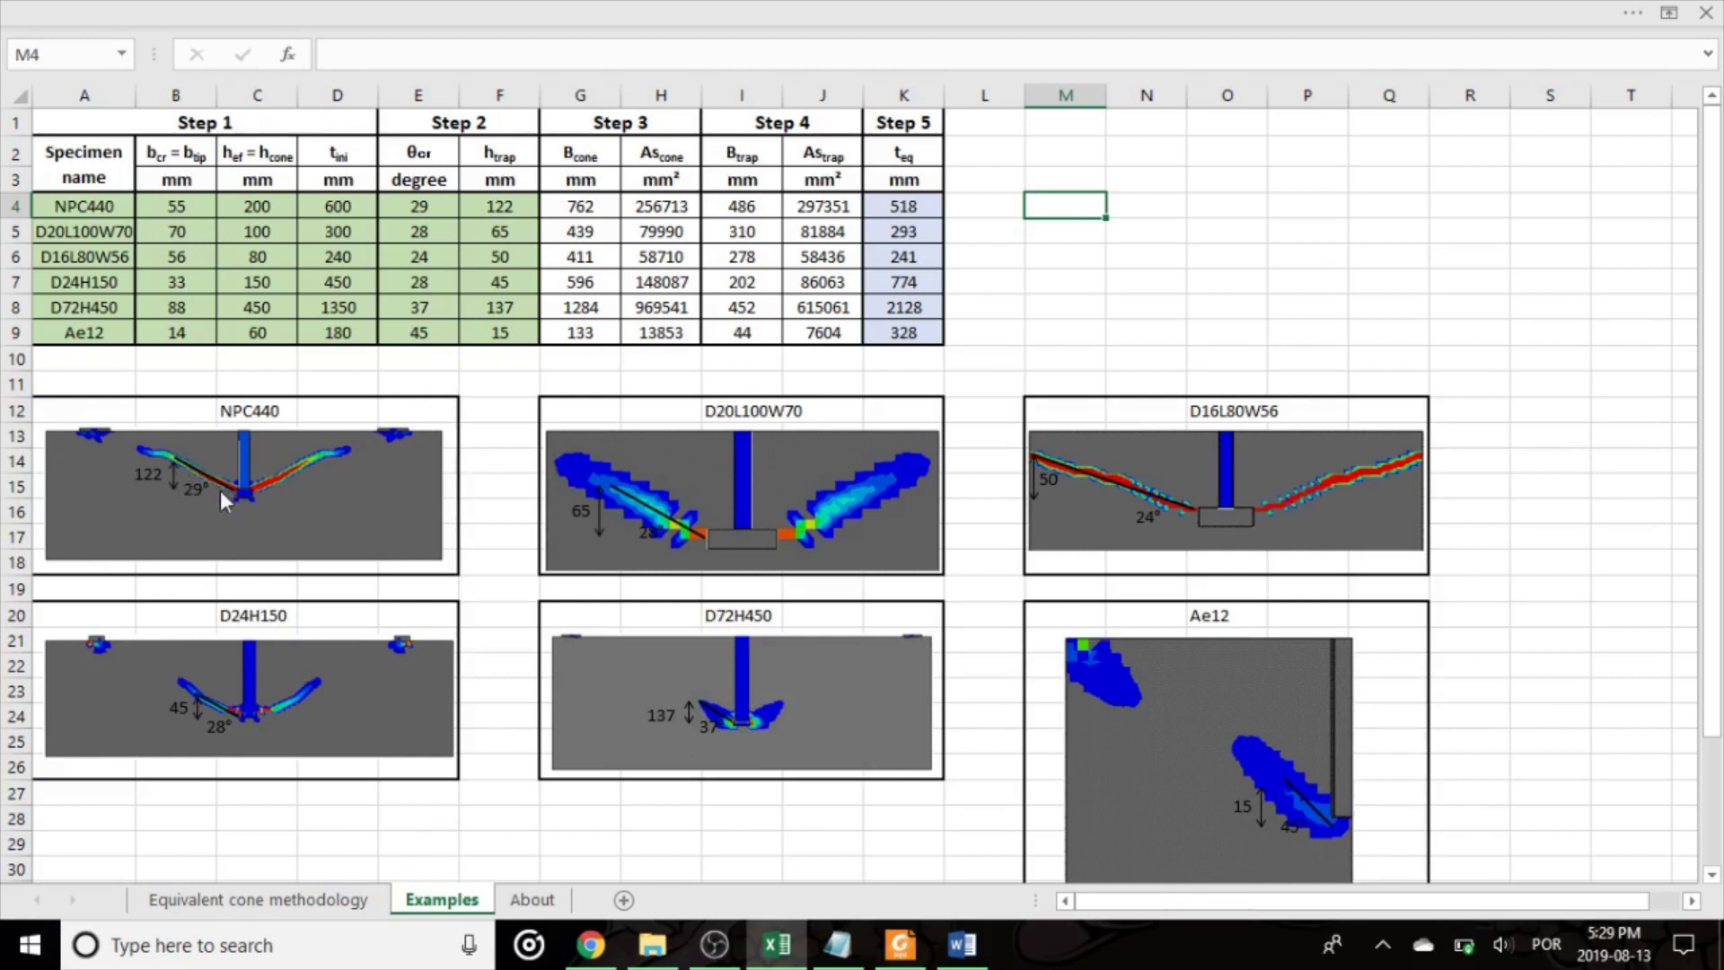
left_click(412, 210)
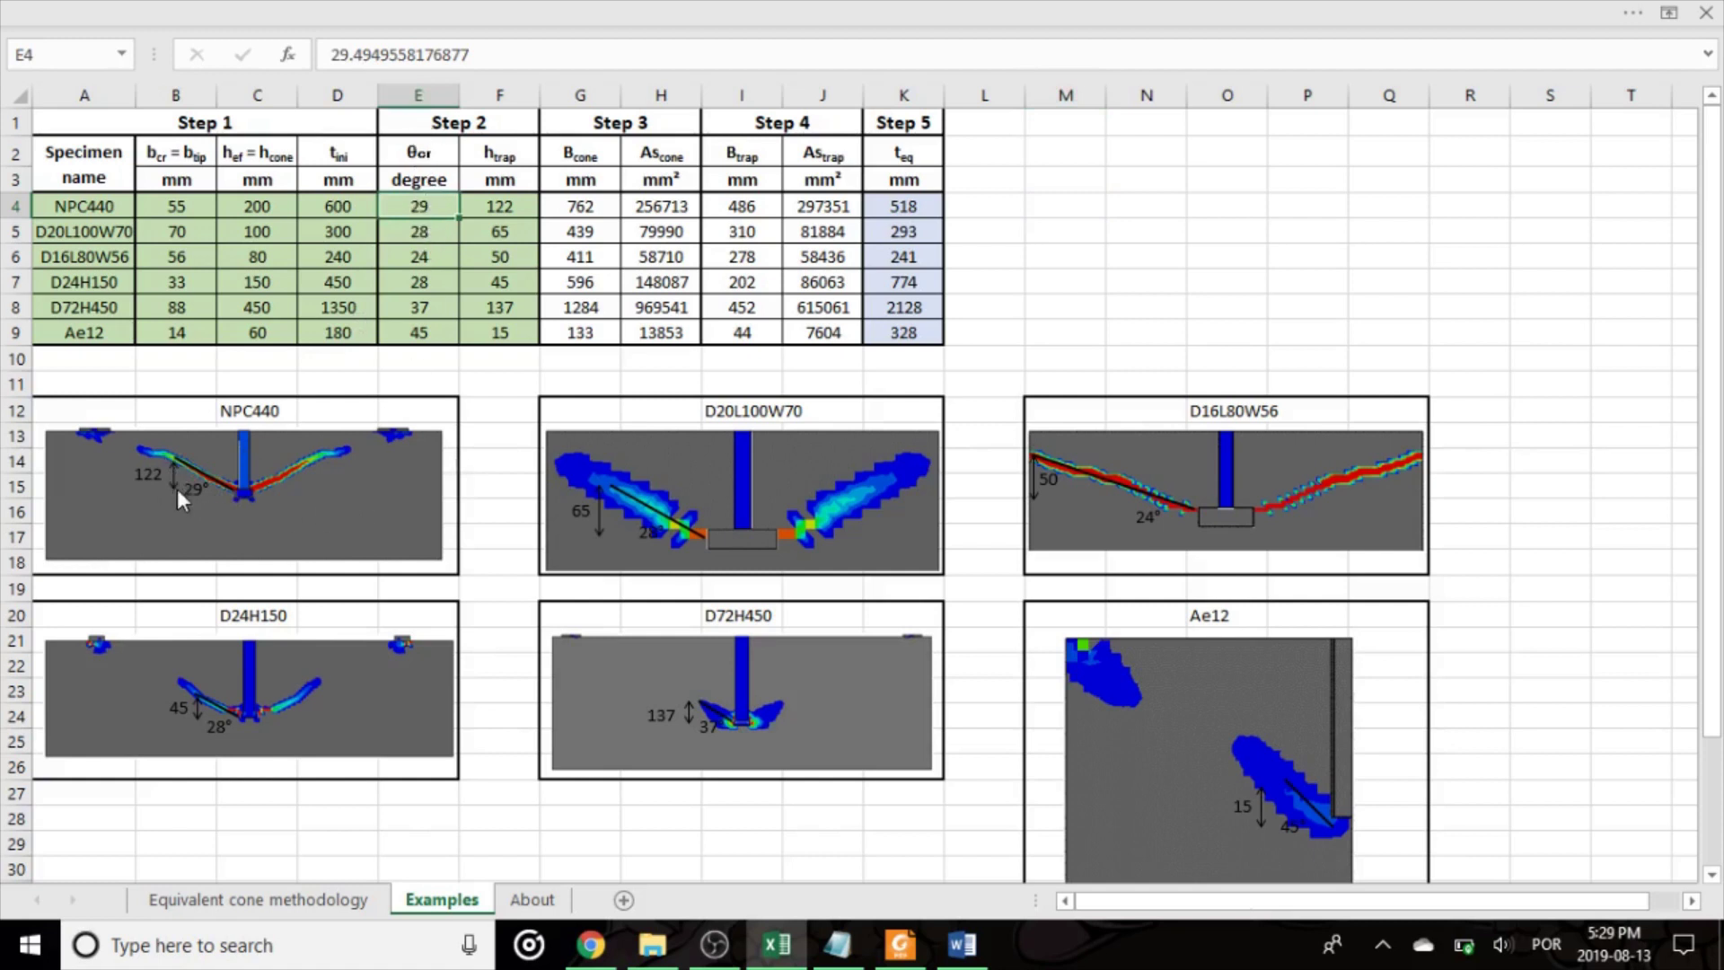
left_click(502, 209)
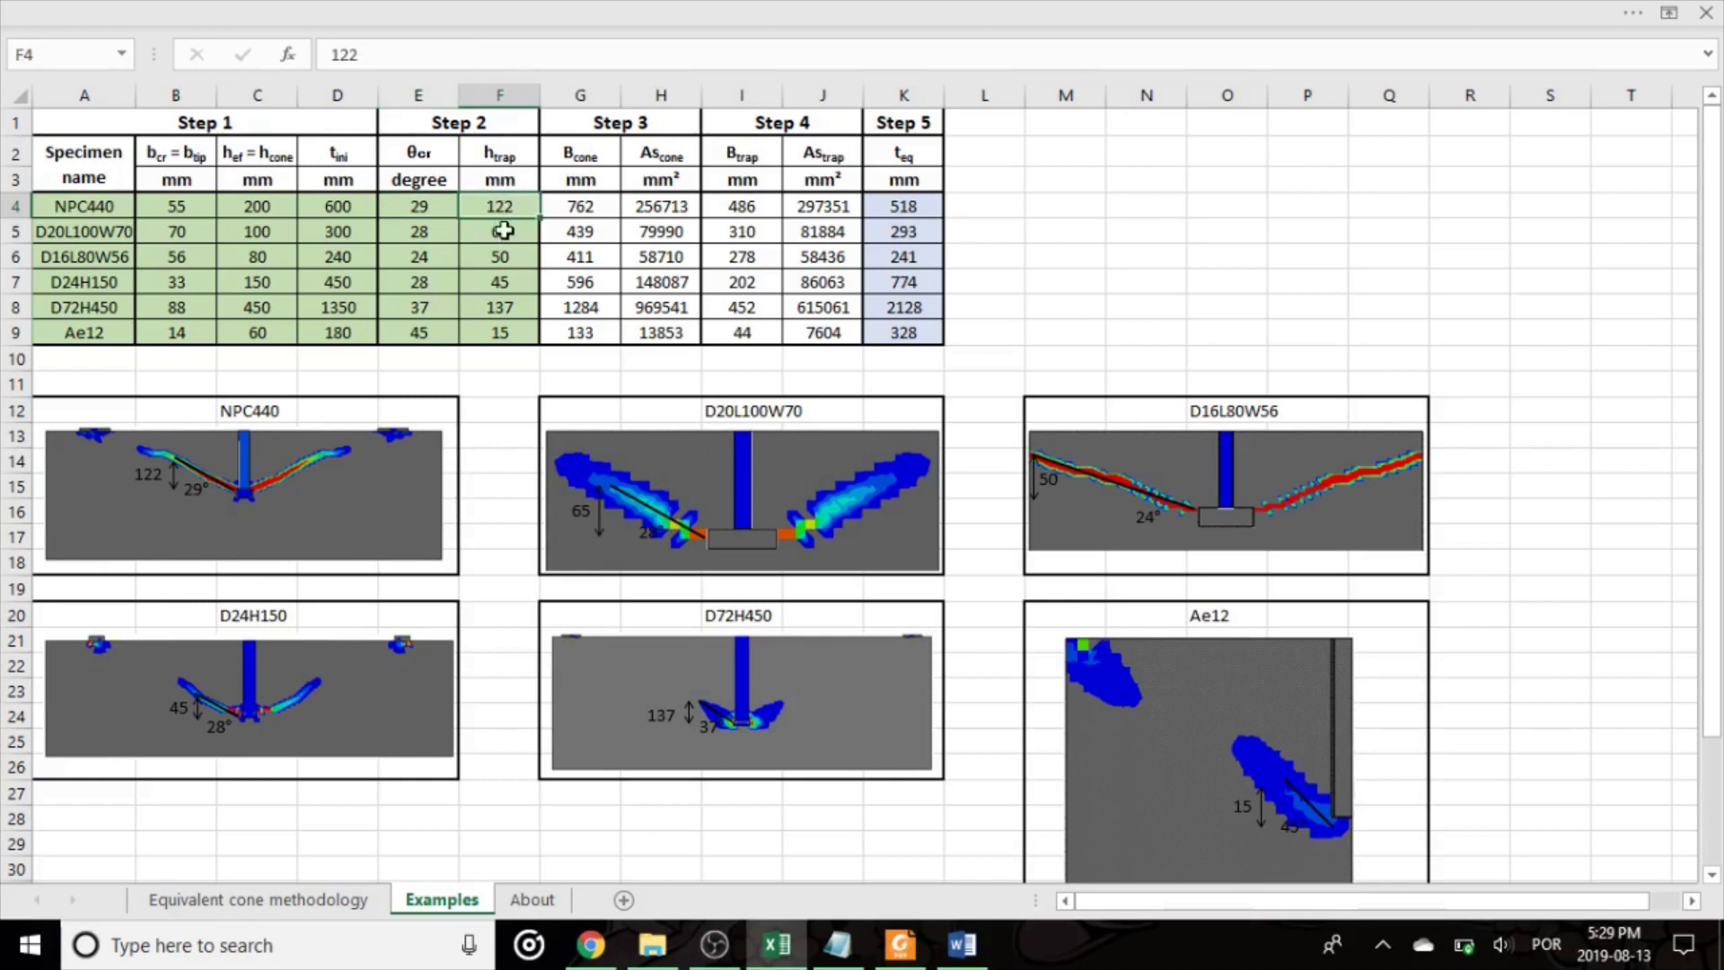
Back on the Equivalent cone methodology sheet, check Example 1's cracking angle and 137 crack extent
left_click(287, 897)
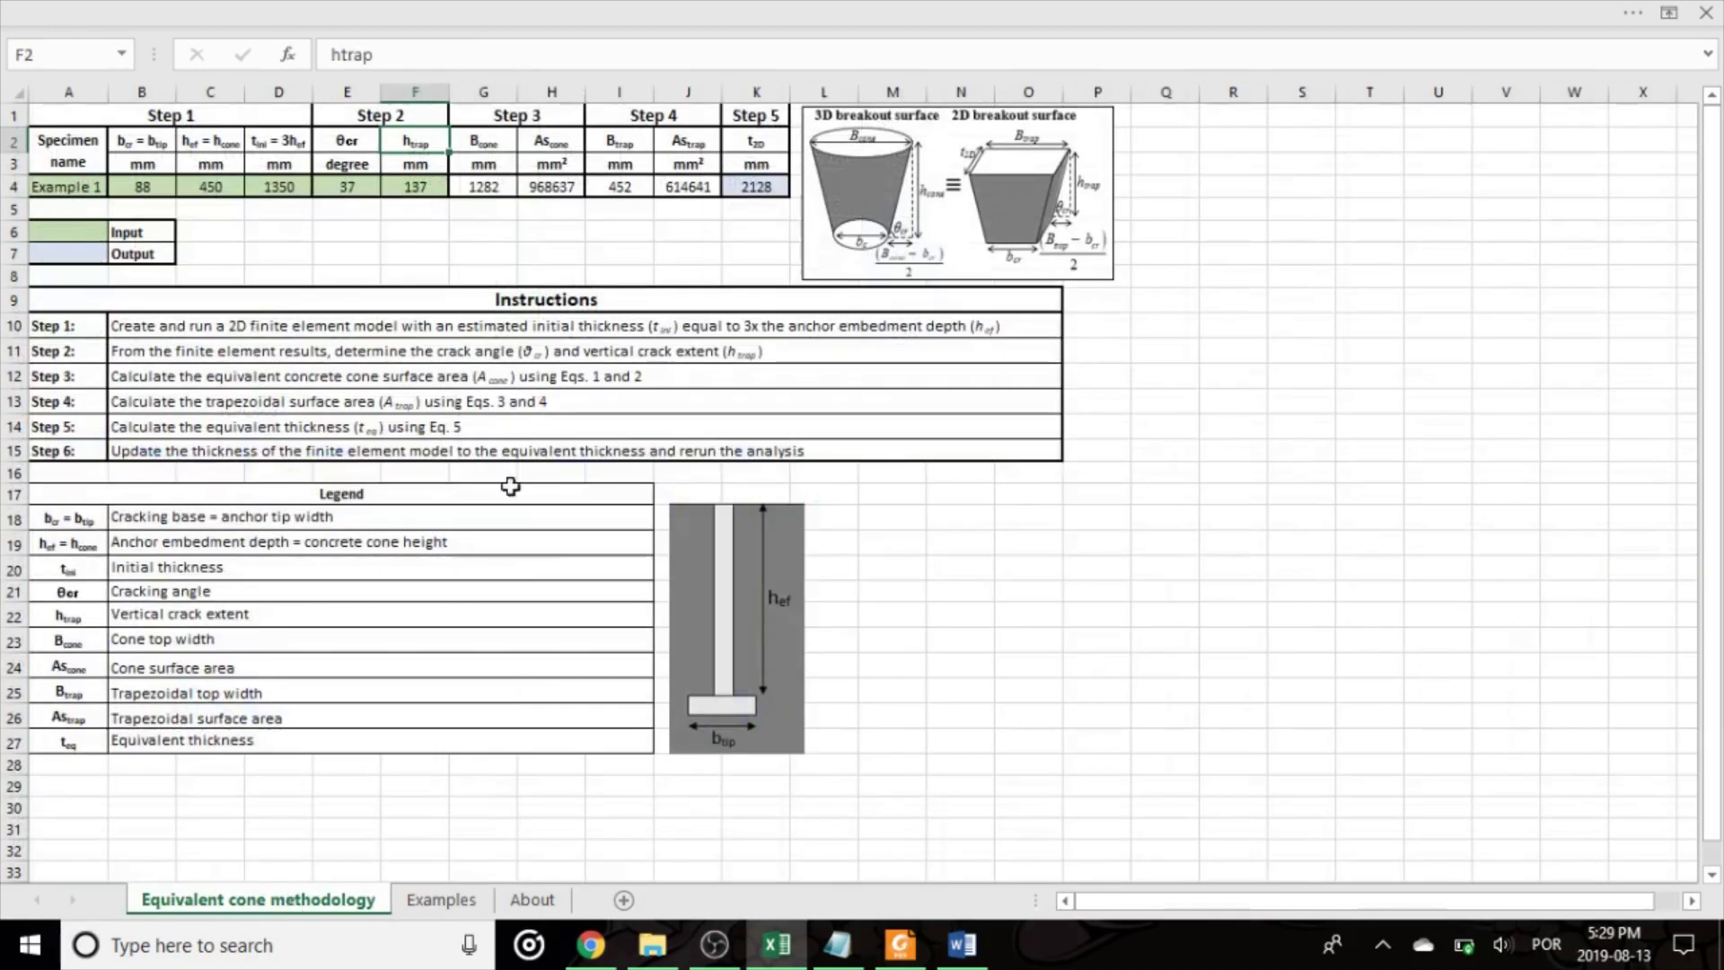
left_click(350, 186)
left_click(395, 186)
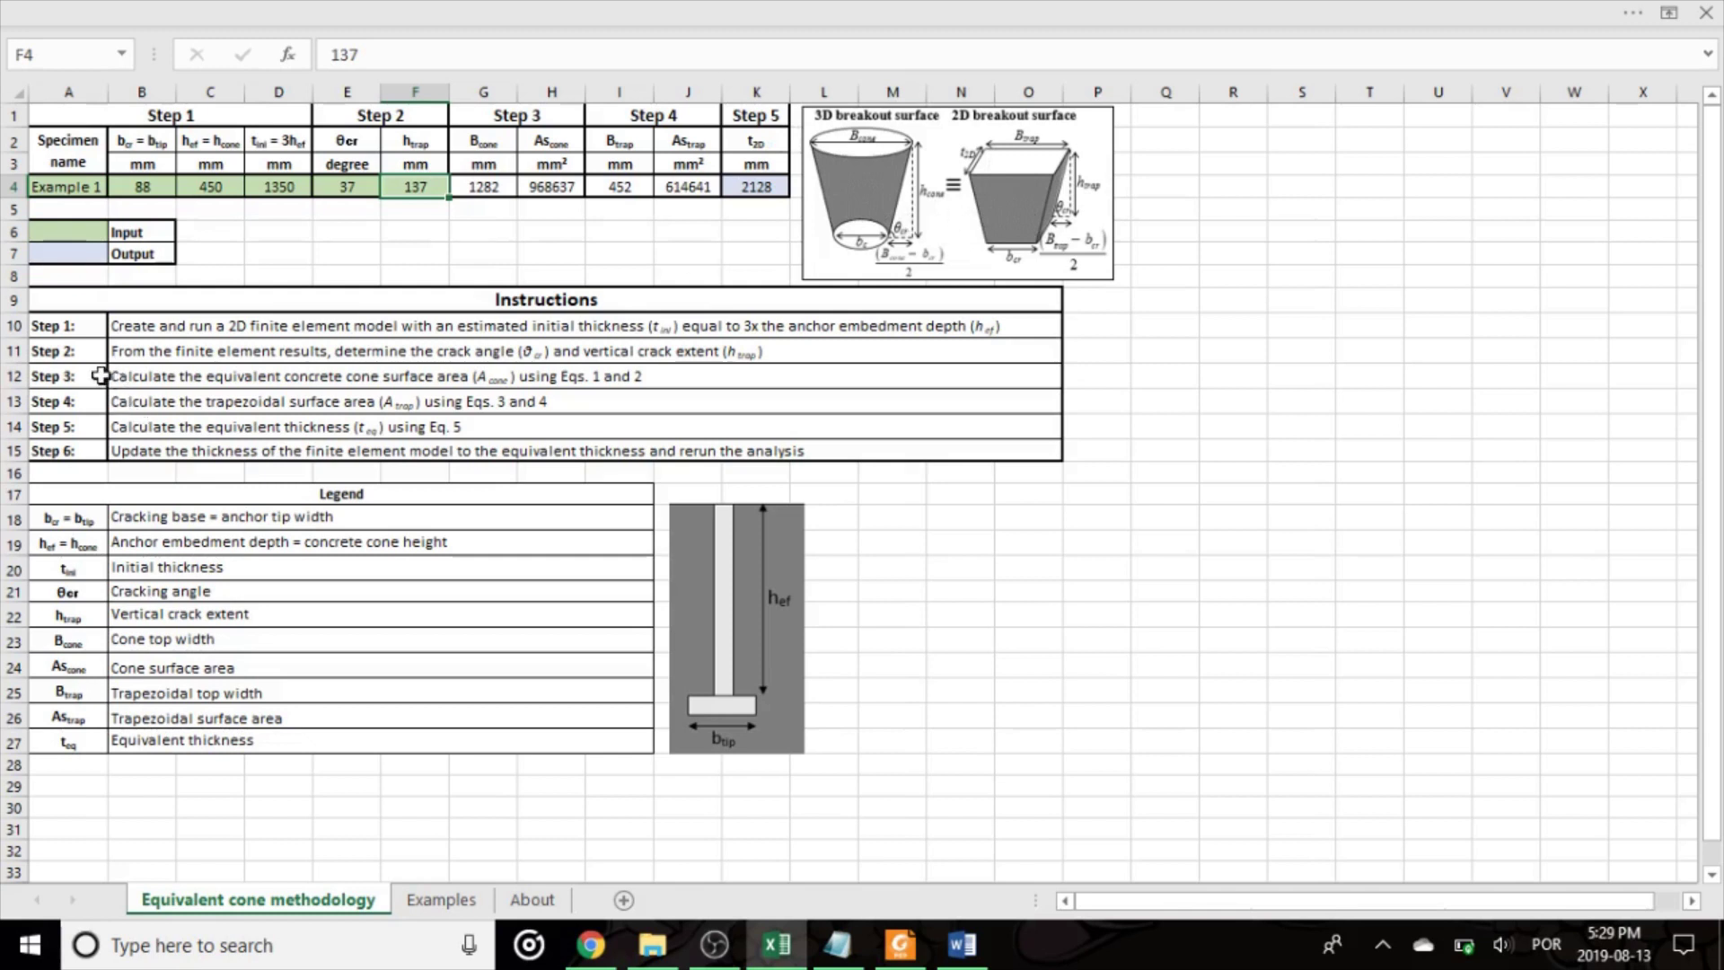
Select the Step 3–5 labels and show K4's equivalent thickness formula =H4/J4*D4
left_click_drag(92, 376, 98, 429)
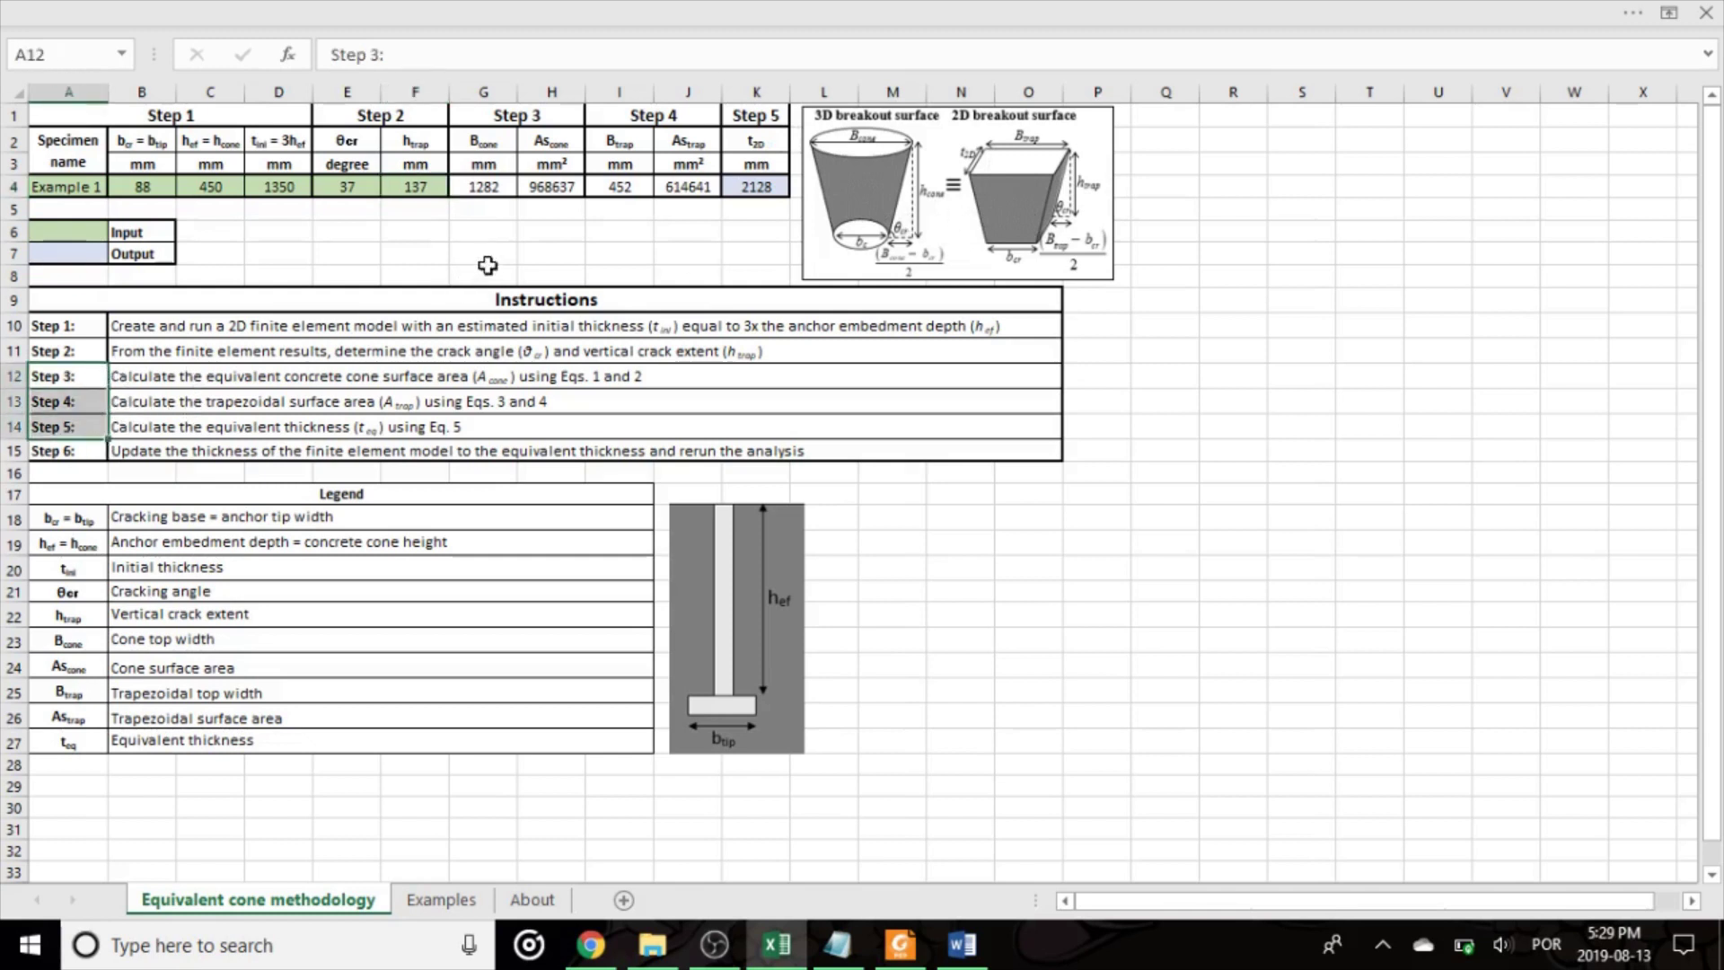
left_click(421, 191)
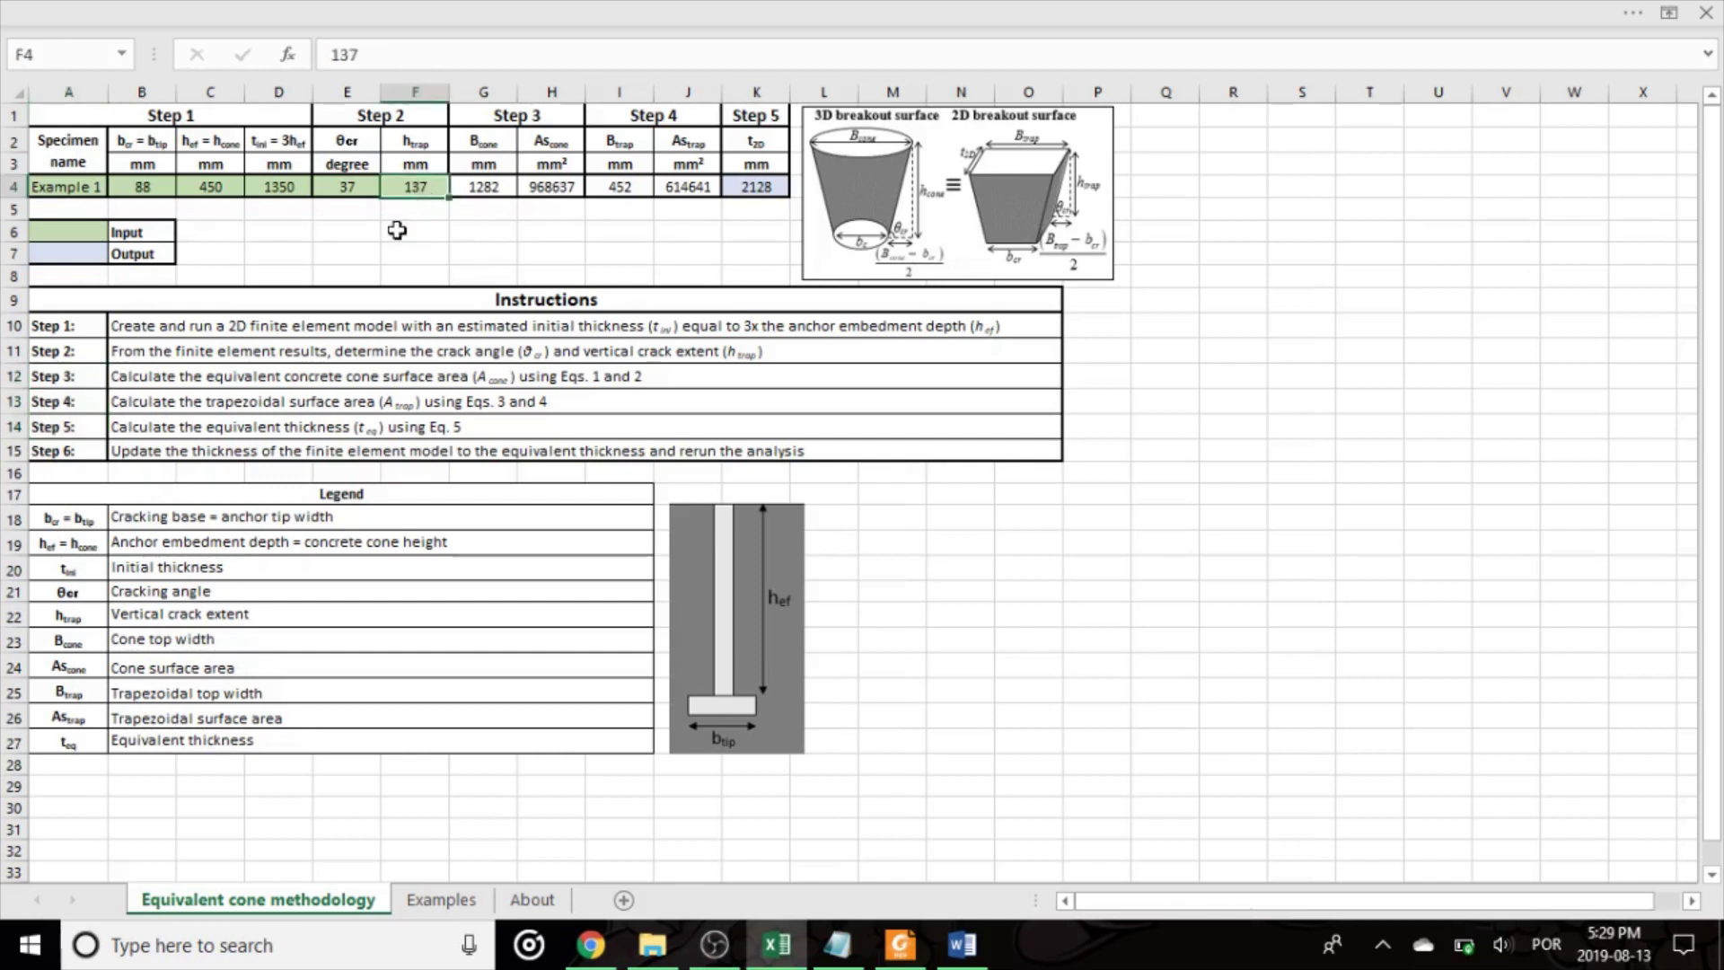
left_click(754, 190)
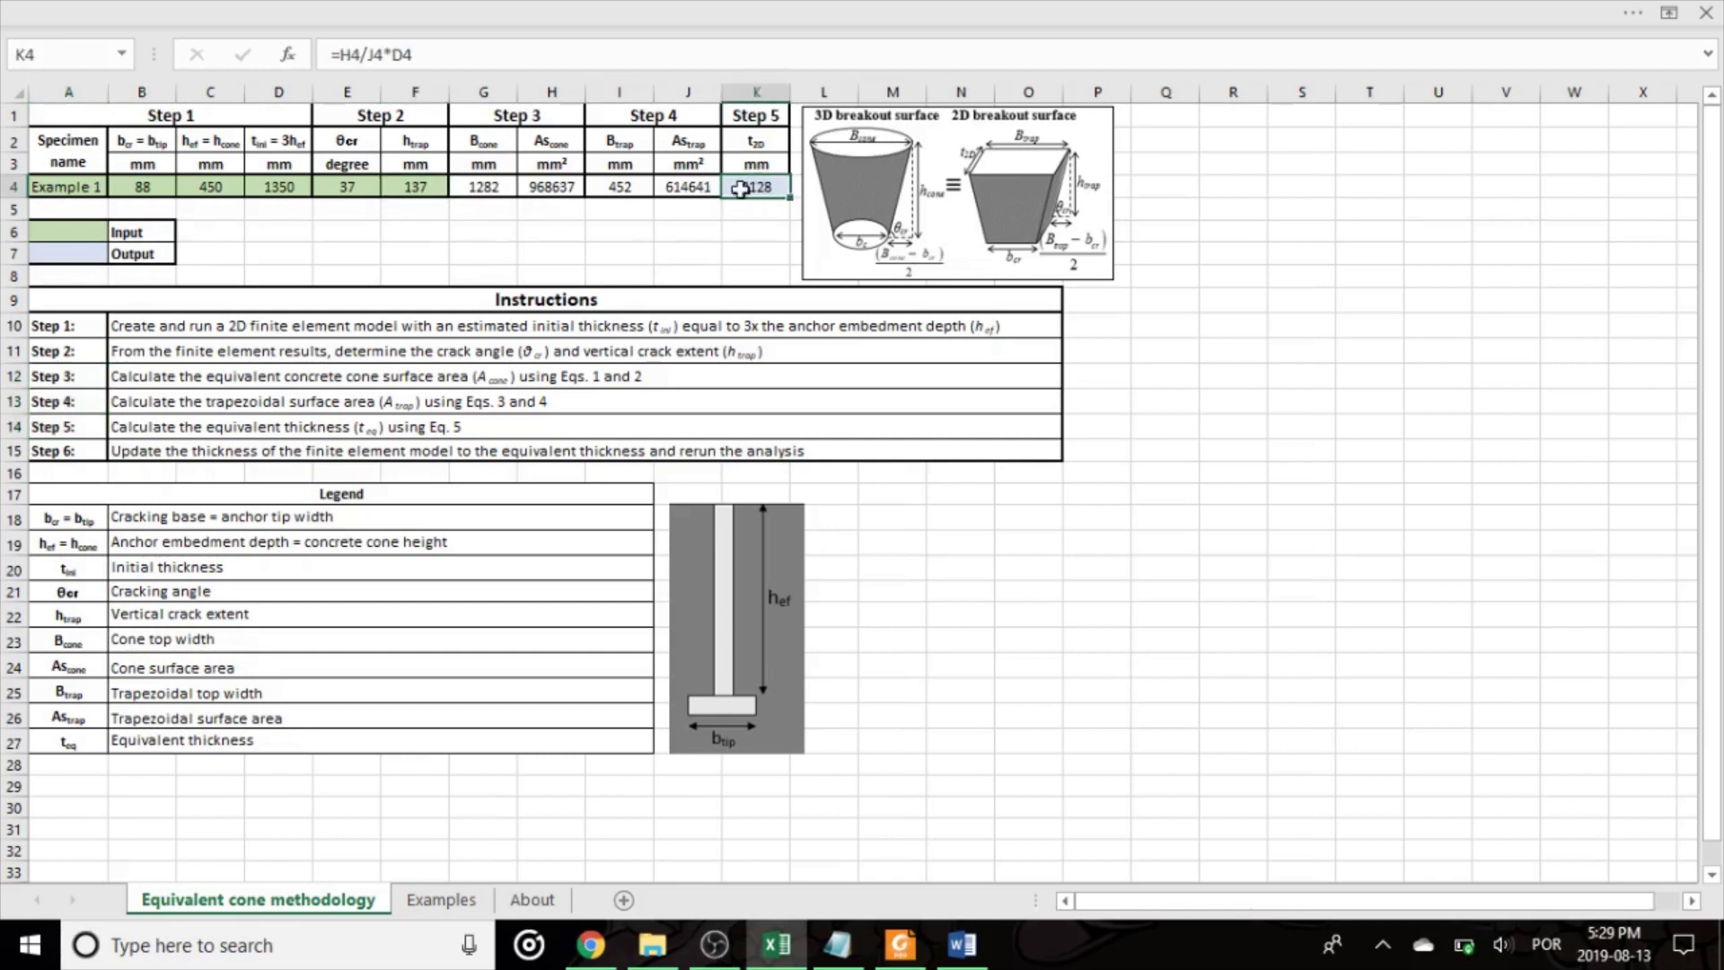